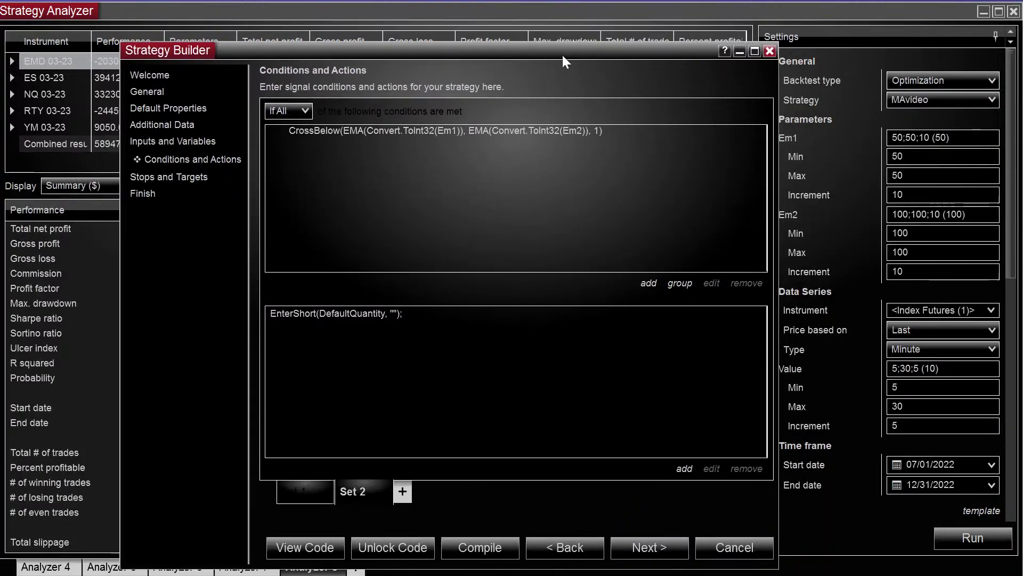
Step: Replace Set 2's EnterShort action with the Order Management 'Exit long position' action
{"action": "left_click_drag", "start_coordinate": [563, 55], "coordinate": [567, 48]}
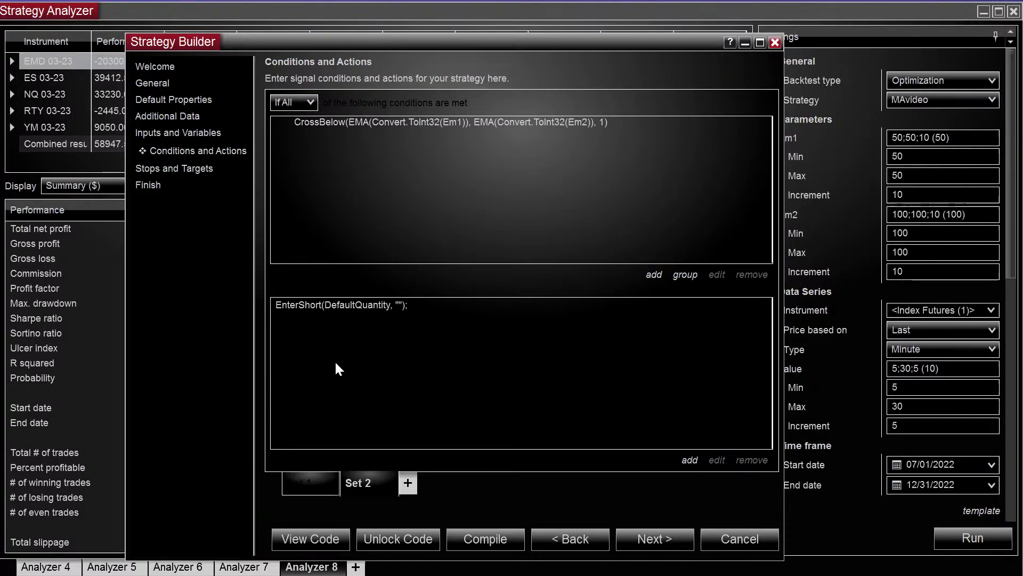
{"action": "left_click_drag", "start_coordinate": [302, 47], "coordinate": [276, 23]}
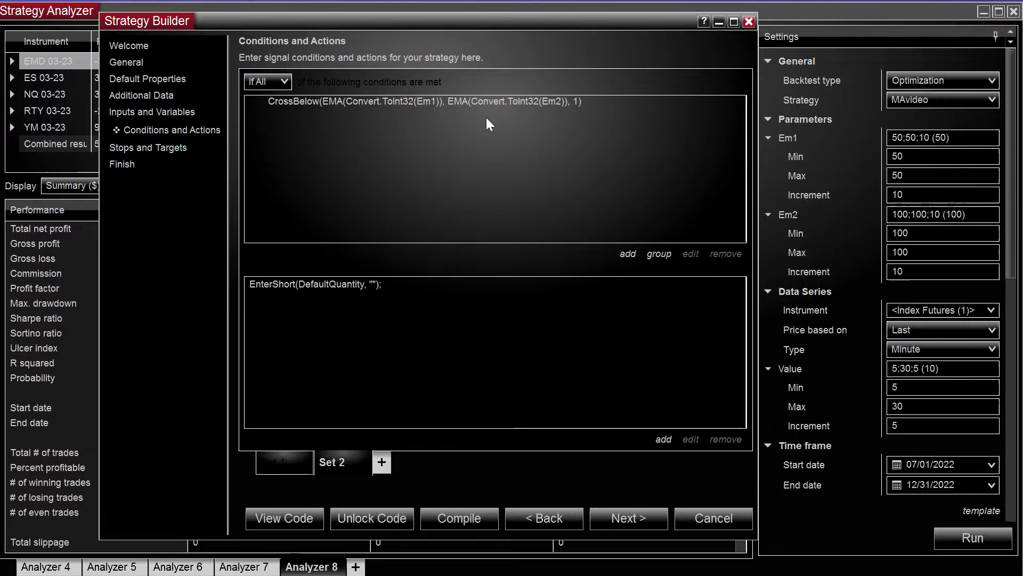
{"action": "left_click", "coordinate": [296, 104]}
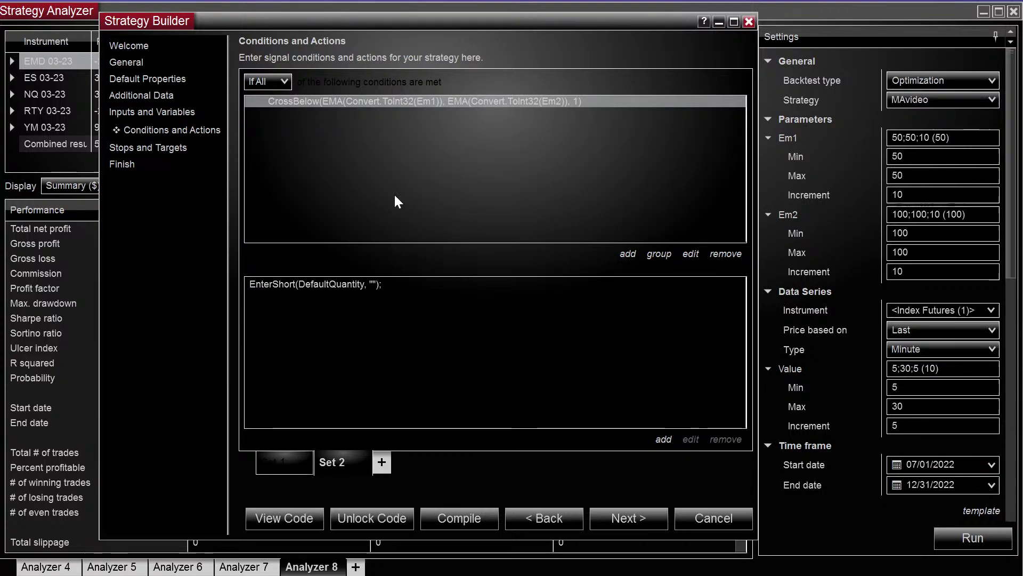
{"action": "left_click", "coordinate": [330, 283]}
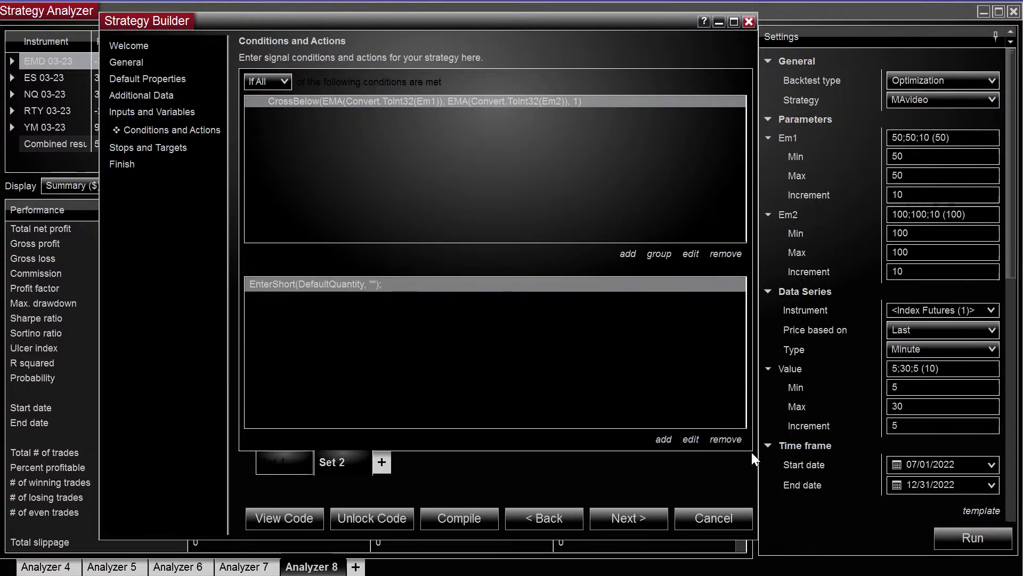
{"action": "left_click", "coordinate": [724, 439]}
{"action": "left_click", "coordinate": [663, 438]}
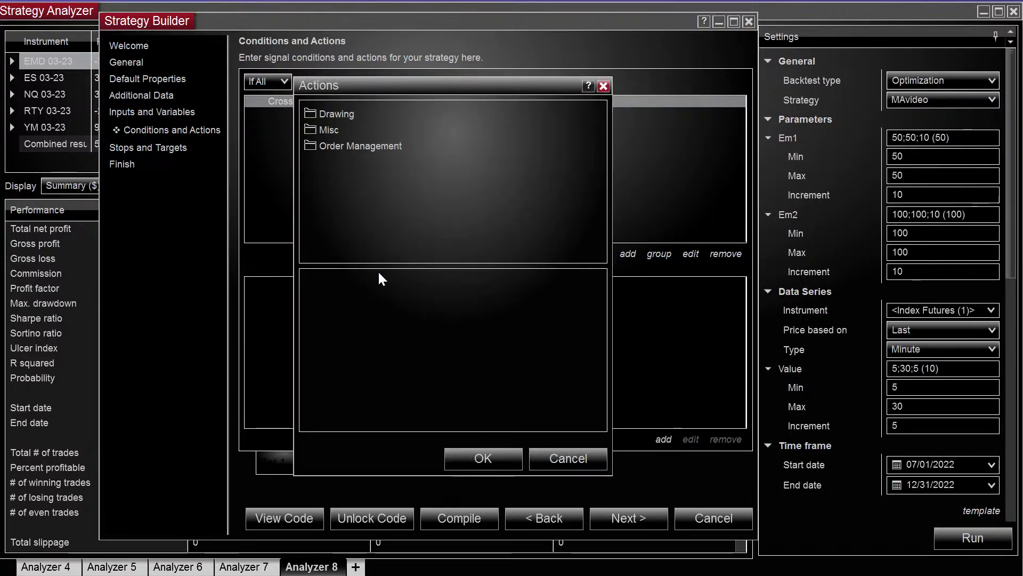
{"action": "double_click", "coordinate": [347, 146]}
{"action": "scroll", "coordinate": [384, 243], "scroll_direction": "down", "scroll_amount": 1}
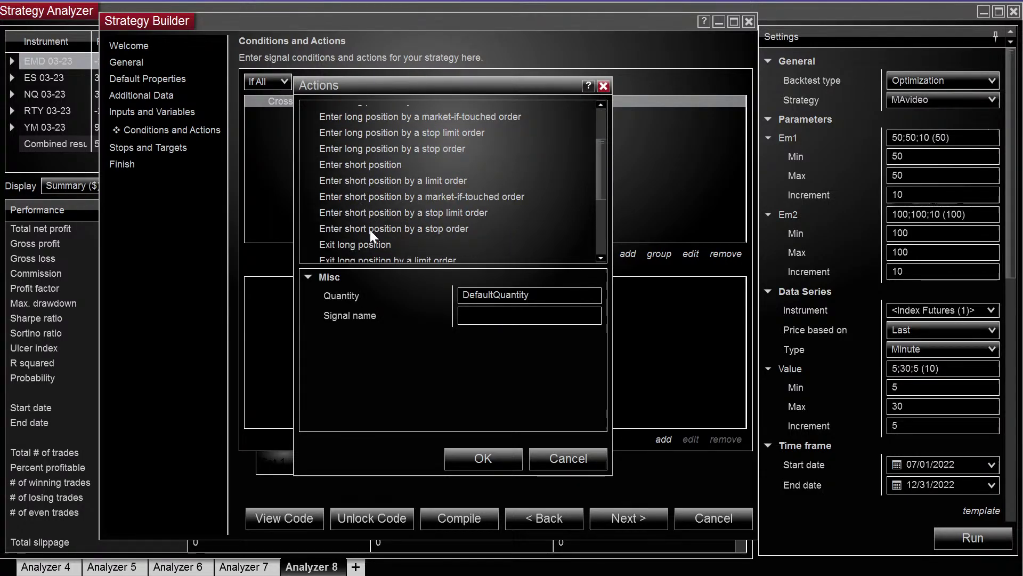
{"action": "left_click", "coordinate": [343, 245]}
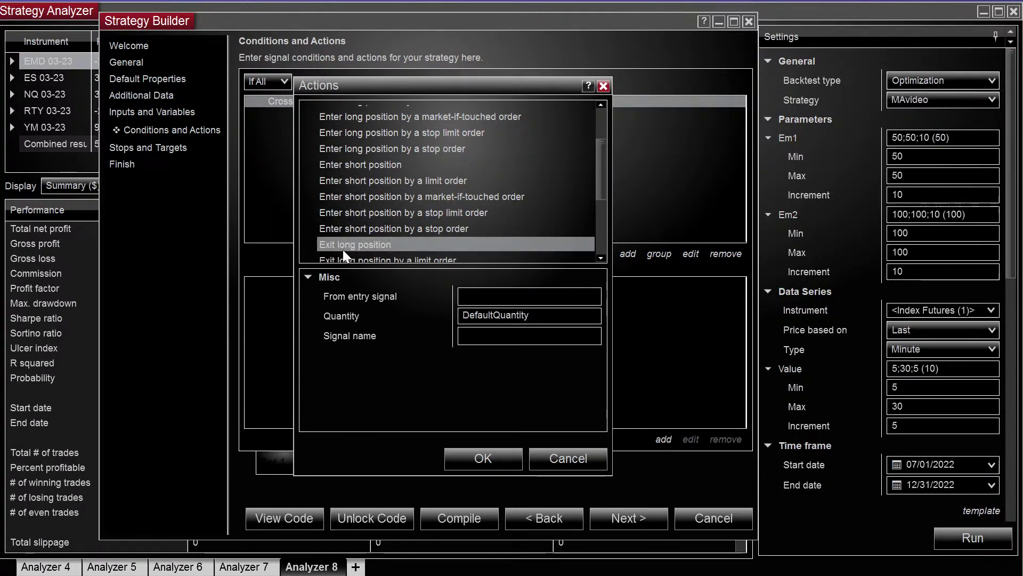
{"action": "left_click", "coordinate": [485, 457]}
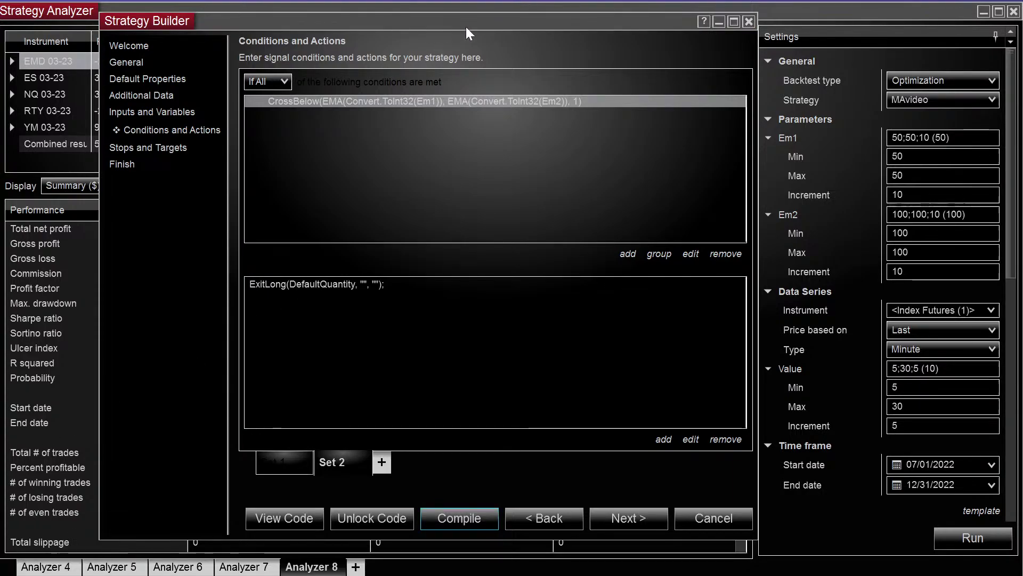
Step: Close Strategy Builder and keep Optimization as the backtest type
{"action": "left_click", "coordinate": [749, 21]}
{"action": "scroll", "coordinate": [833, 520], "scroll_direction": "down", "scroll_amount": 1}
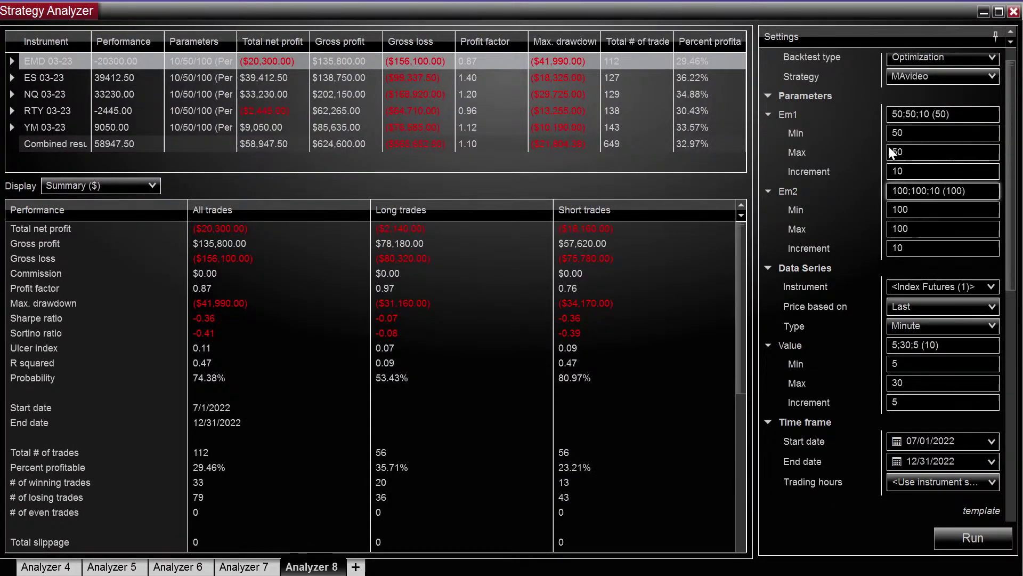
{"action": "scroll", "coordinate": [895, 134], "scroll_direction": "up", "scroll_amount": 1}
{"action": "left_click", "coordinate": [939, 75]}
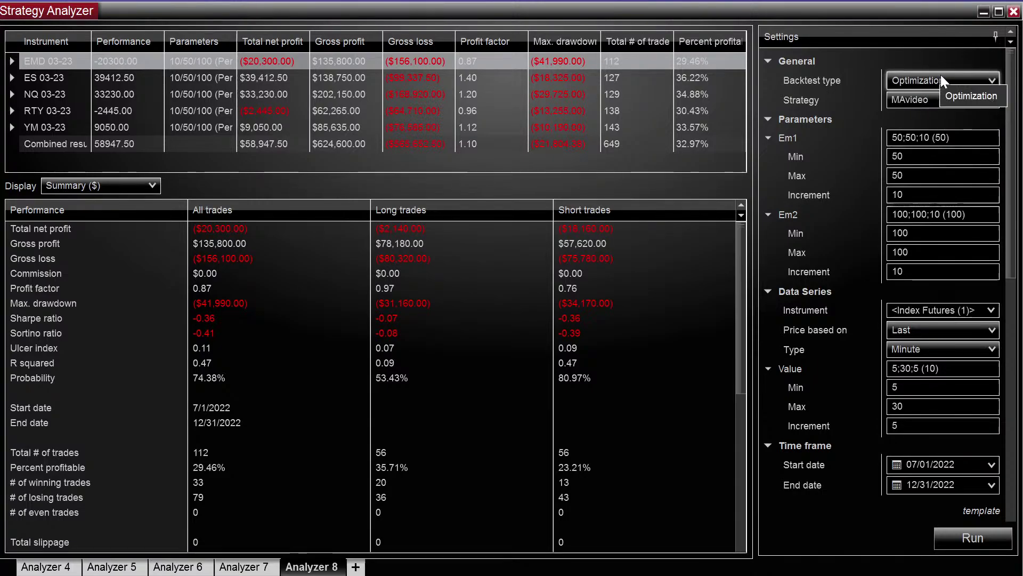
{"action": "left_click", "coordinate": [949, 98]}
Step: Set the Em1 minimum to 10 and the Em2 minimum to 60, leaving Em2 maximum at 100
{"action": "double_click", "coordinate": [897, 156]}
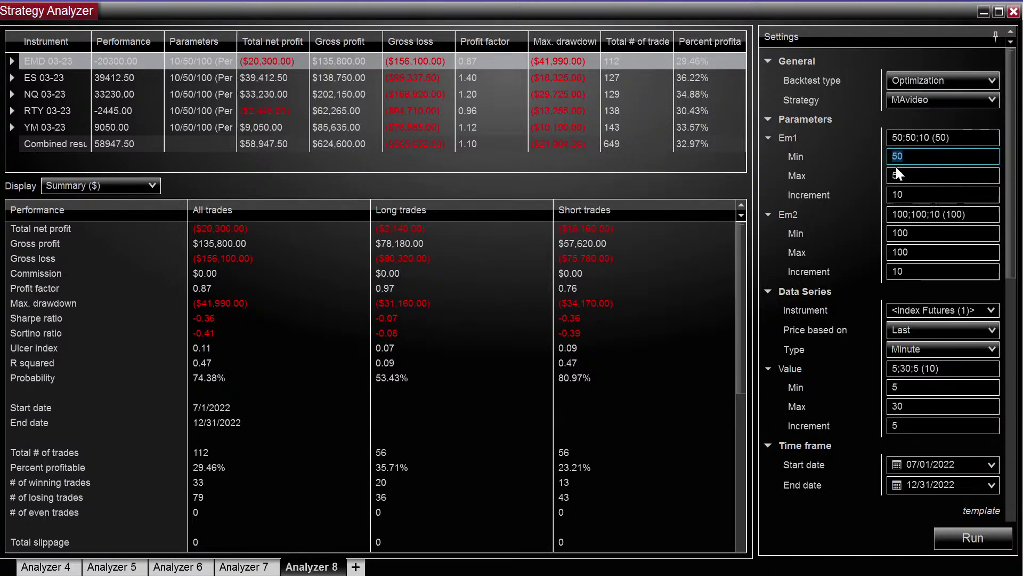
{"action": "type", "text": "20"}
{"action": "key", "text": "Tab"}
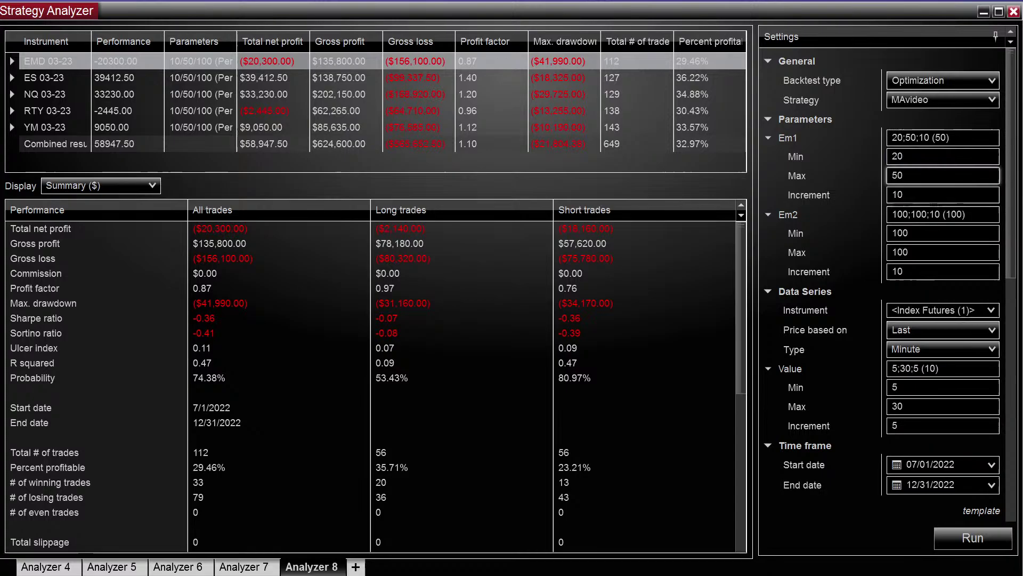
{"action": "key", "text": "shift+Tab"}
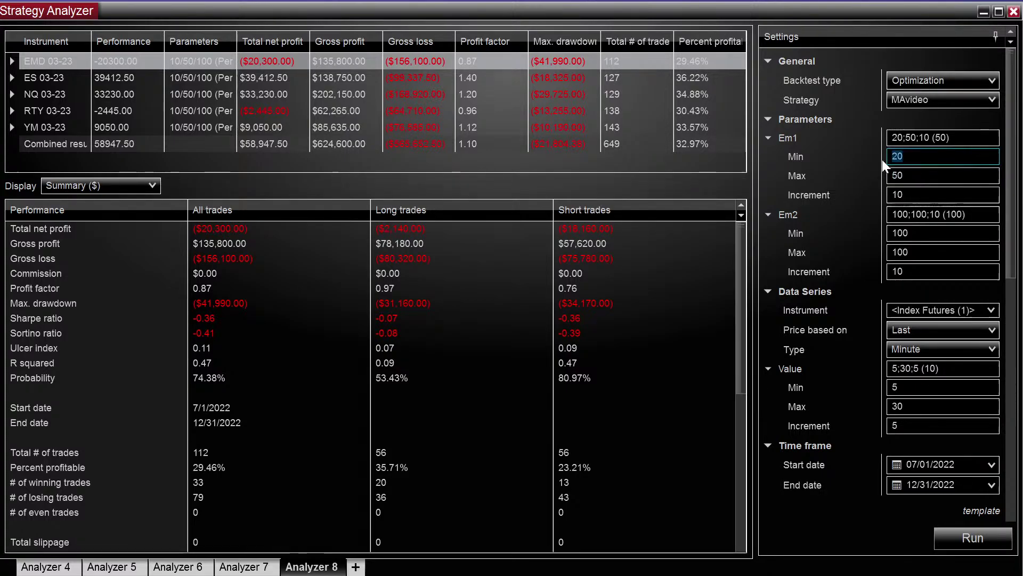
{"action": "type", "text": "10"}
{"action": "key", "text": "Tab"}
{"action": "key", "text": "Tab"}
{"action": "key", "text": "Tab"}
{"action": "key", "text": "Tab"}
{"action": "key", "text": "Tab"}
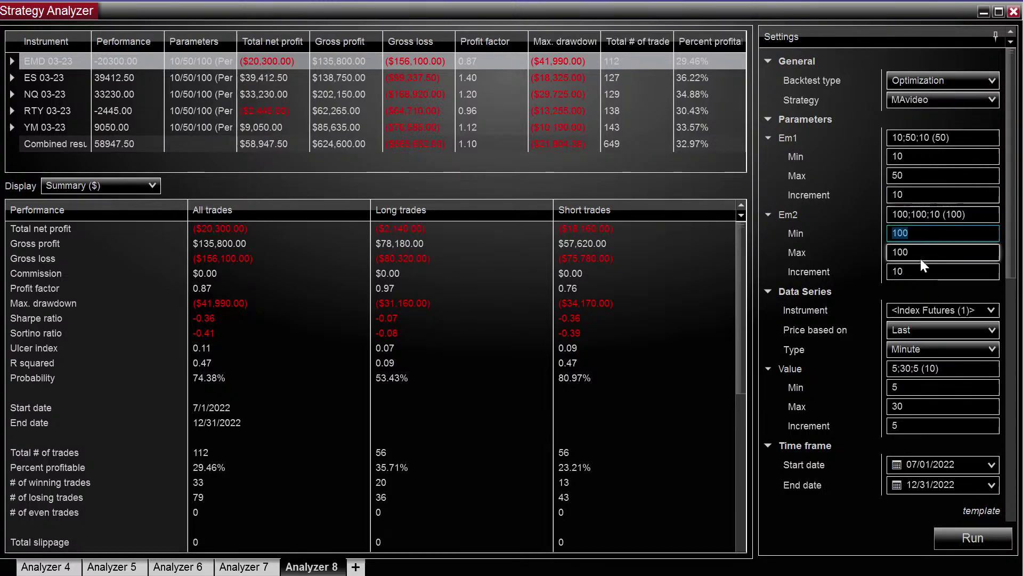
{"action": "type", "text": "60"}
{"action": "key", "text": "Tab"}
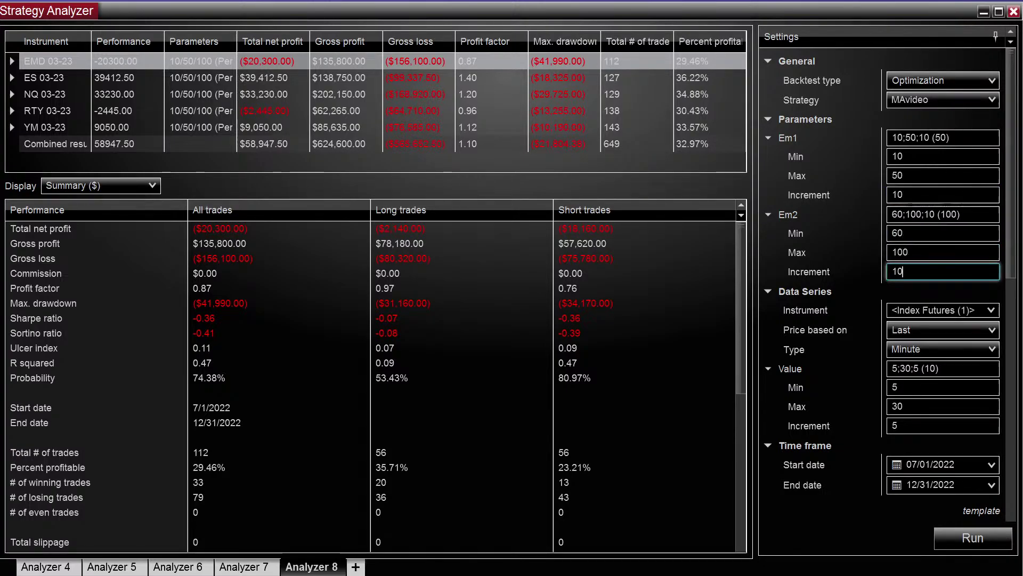
{"action": "key", "text": "Tab"}
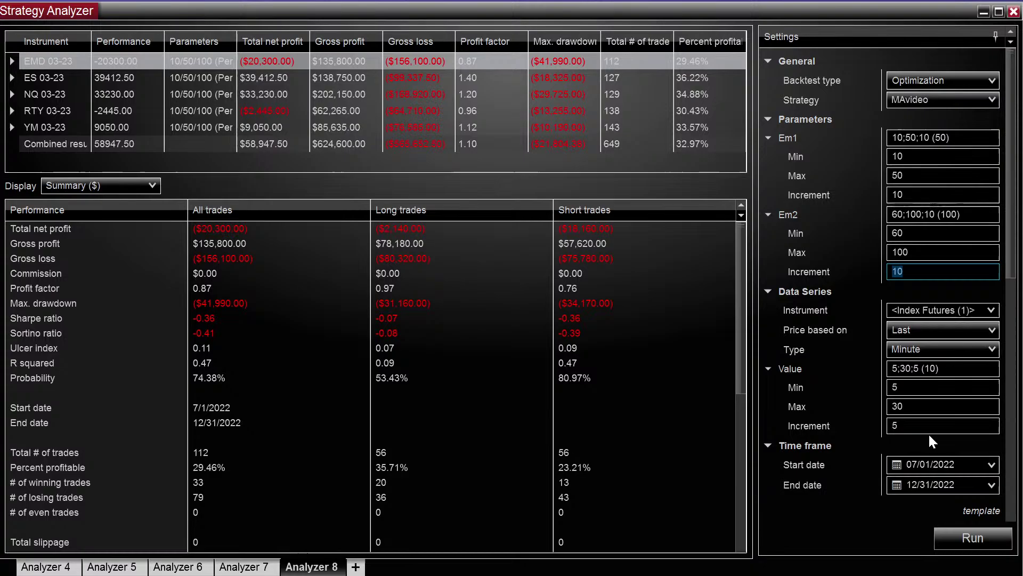
Step: Set the data series value to 15 and start the optimization
{"action": "scroll", "coordinate": [913, 393], "scroll_direction": "down", "scroll_amount": 4}
{"action": "scroll", "coordinate": [887, 333], "scroll_direction": "down", "scroll_amount": 3}
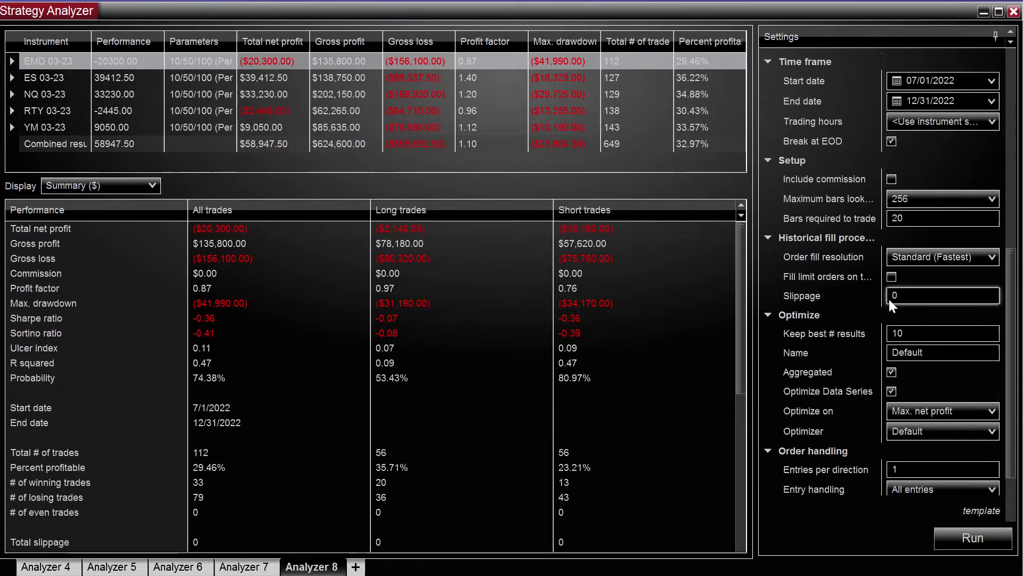
{"action": "scroll", "coordinate": [944, 397], "scroll_direction": "down", "scroll_amount": 1}
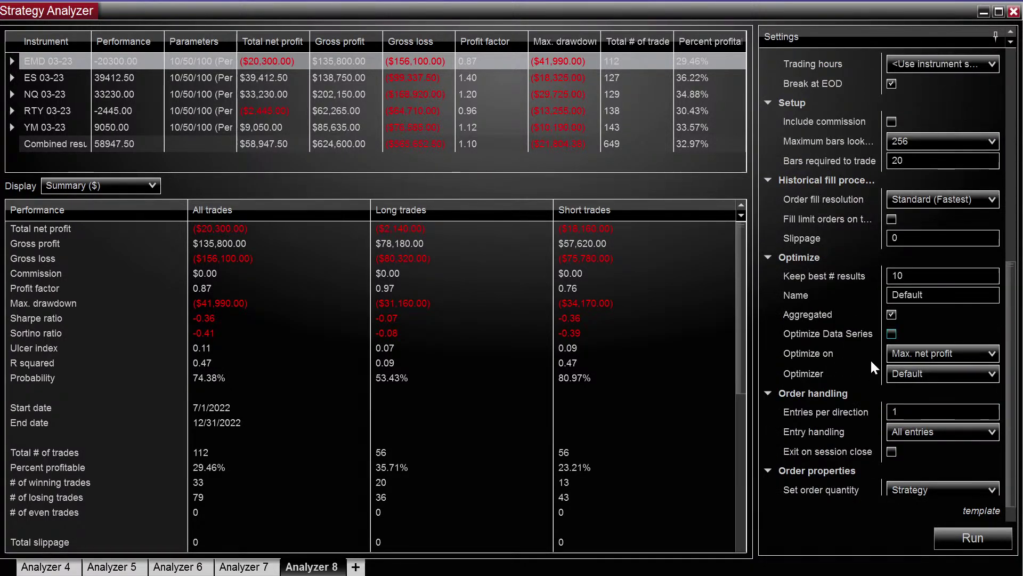
{"action": "scroll", "coordinate": [914, 420], "scroll_direction": "down", "scroll_amount": 1}
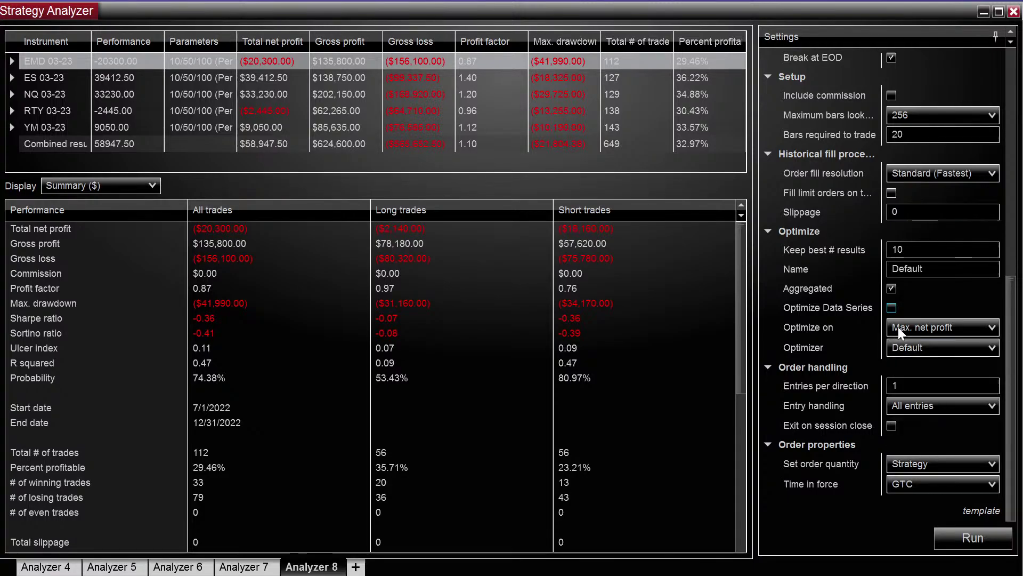
{"action": "scroll", "coordinate": [913, 319], "scroll_direction": "up", "scroll_amount": 4}
{"action": "scroll", "coordinate": [914, 326], "scroll_direction": "up", "scroll_amount": 9}
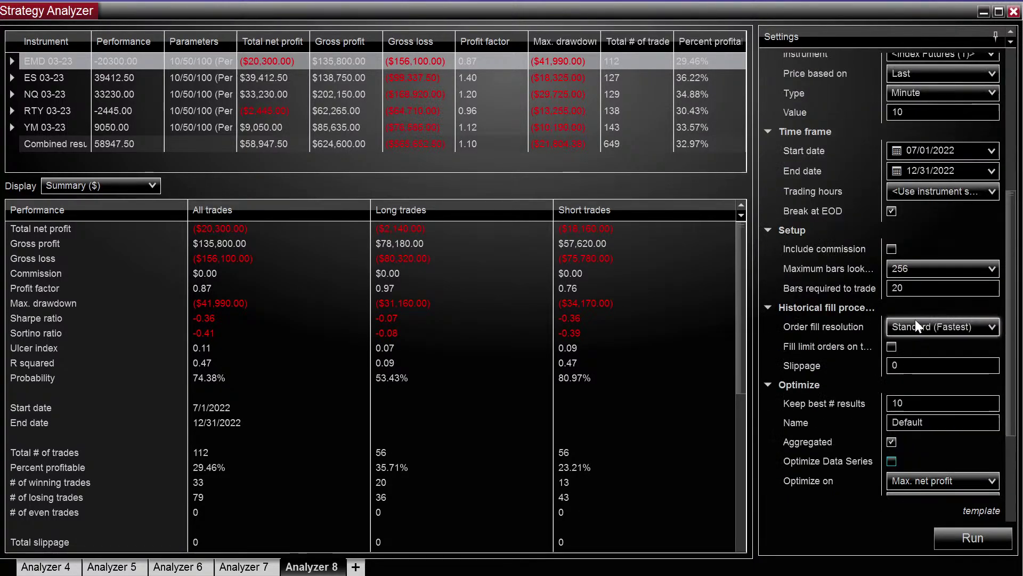
{"action": "scroll", "coordinate": [917, 314], "scroll_direction": "up", "scroll_amount": 1}
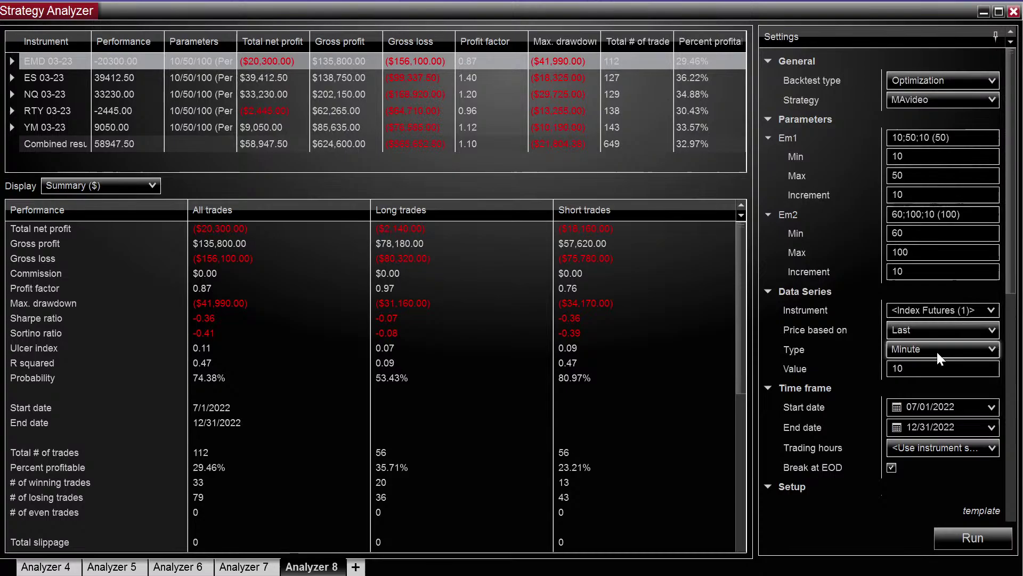
{"action": "left_click", "coordinate": [938, 368]}
{"action": "type", "text": "15"}
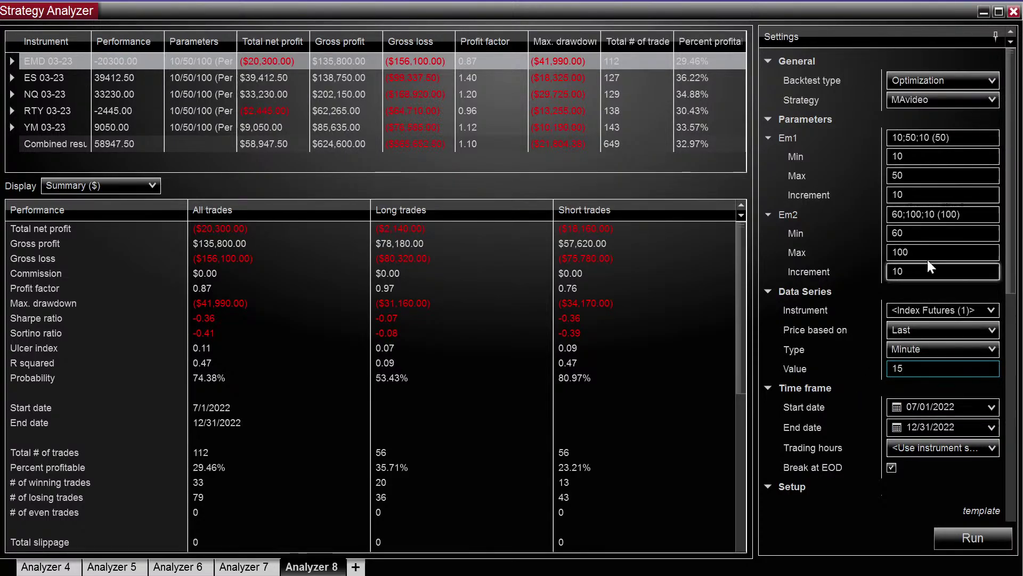
{"action": "left_click", "coordinate": [954, 538]}
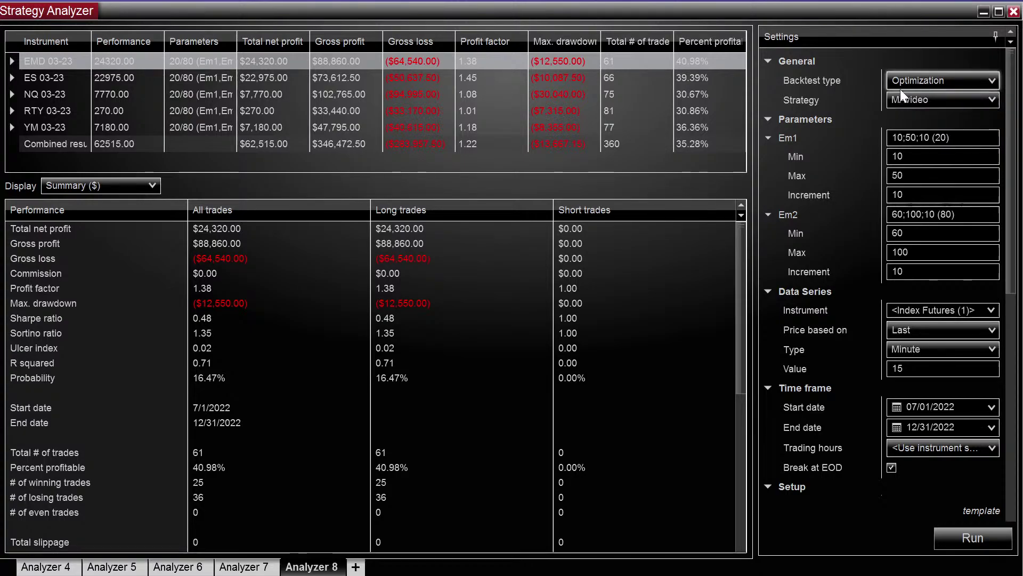
Step: Show the combined results and sort them by Total net profit
{"action": "left_click", "coordinate": [251, 143]}
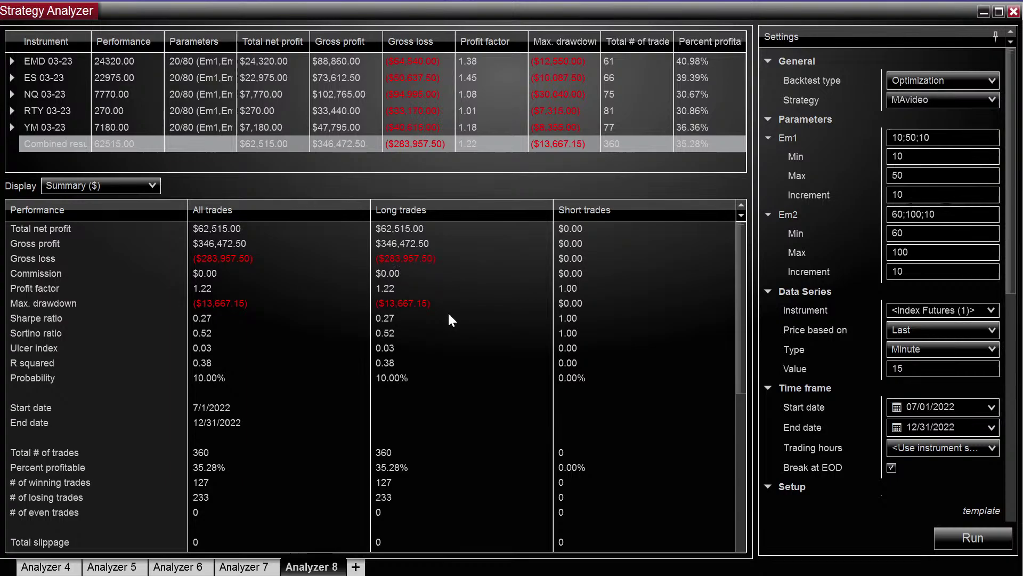
{"action": "left_click", "coordinate": [125, 190]}
{"action": "left_click", "coordinate": [126, 190]}
{"action": "left_click", "coordinate": [267, 39]}
Step: Display the ES 03-23 result as a chart
{"action": "left_click", "coordinate": [261, 115]}
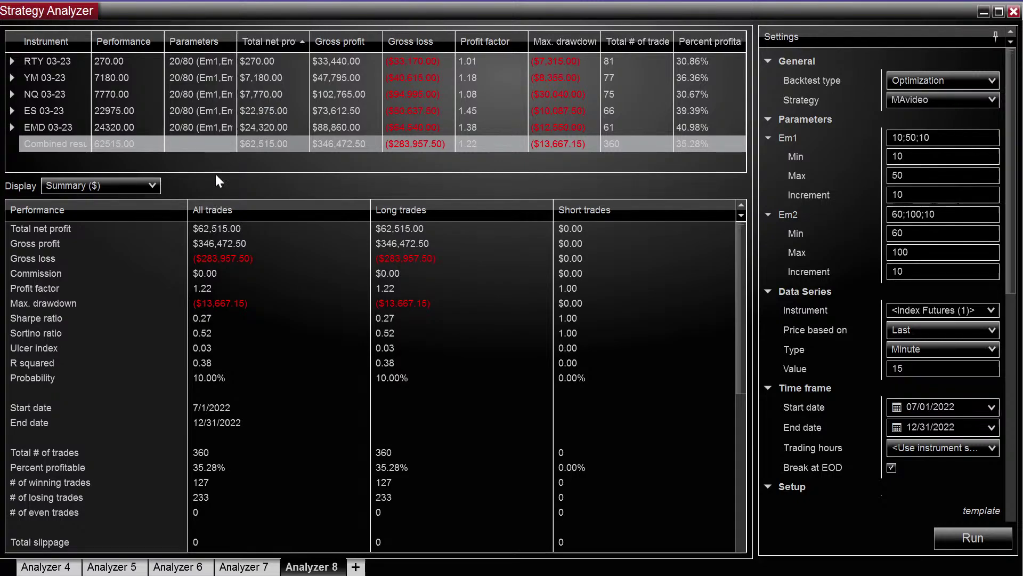
{"action": "left_click", "coordinate": [127, 187]}
{"action": "left_click", "coordinate": [107, 235]}
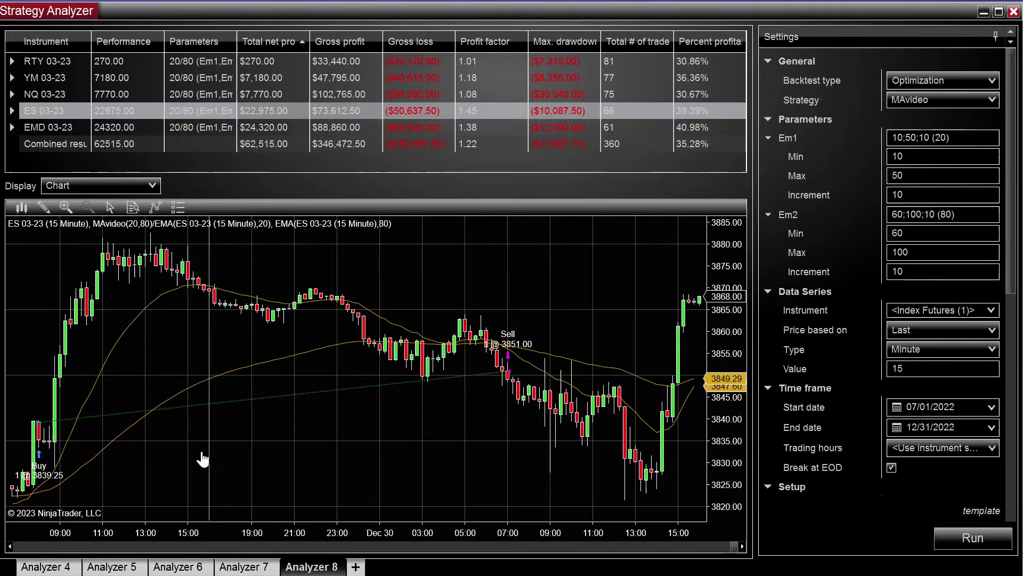
Step: Pan the ES chart back to about three days and reposition the reopened Strategy Builder
{"action": "left_click_drag", "start_coordinate": [201, 457], "coordinate": [425, 479]}
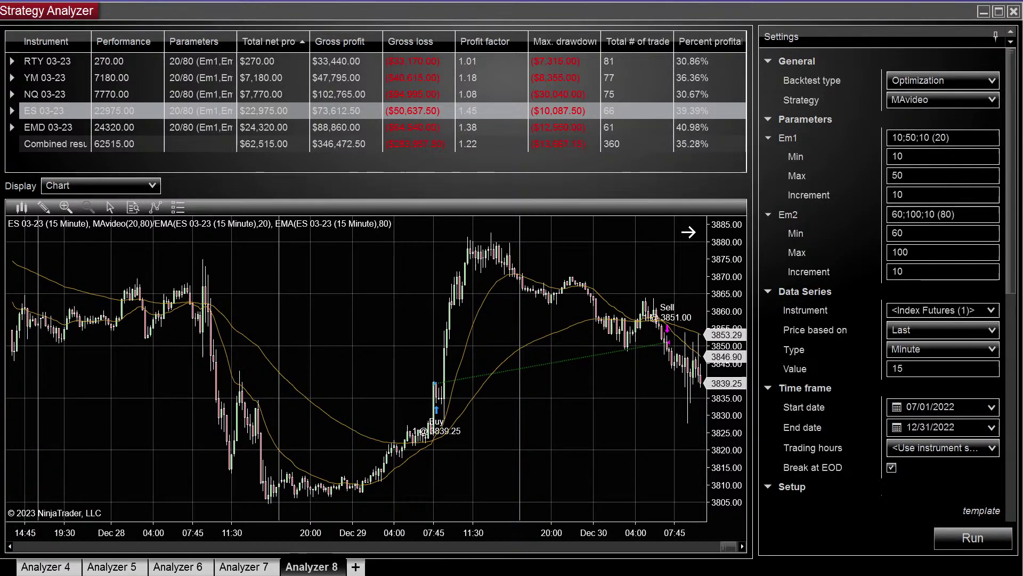
{"action": "left_click_drag", "start_coordinate": [165, 320], "coordinate": [543, 46]}
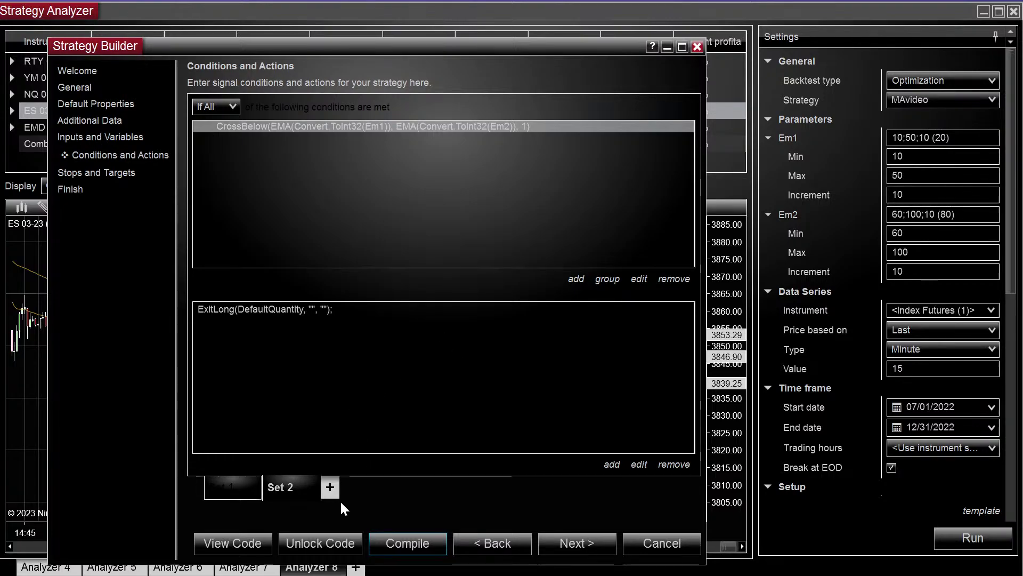
Step: Add Set 3 with a condition that market position equals Long
{"action": "left_click", "coordinate": [330, 486]}
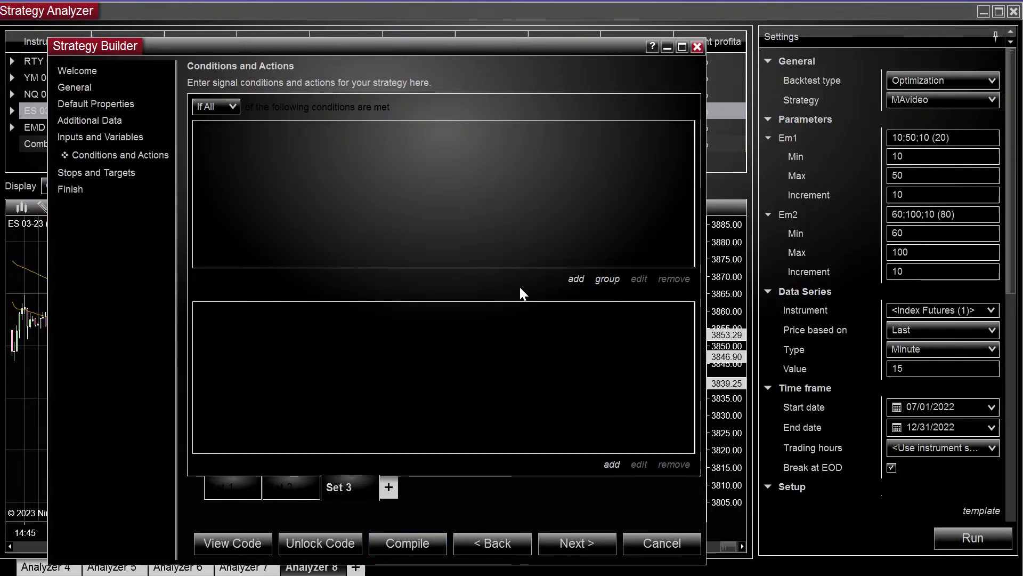
{"action": "left_click", "coordinate": [576, 279]}
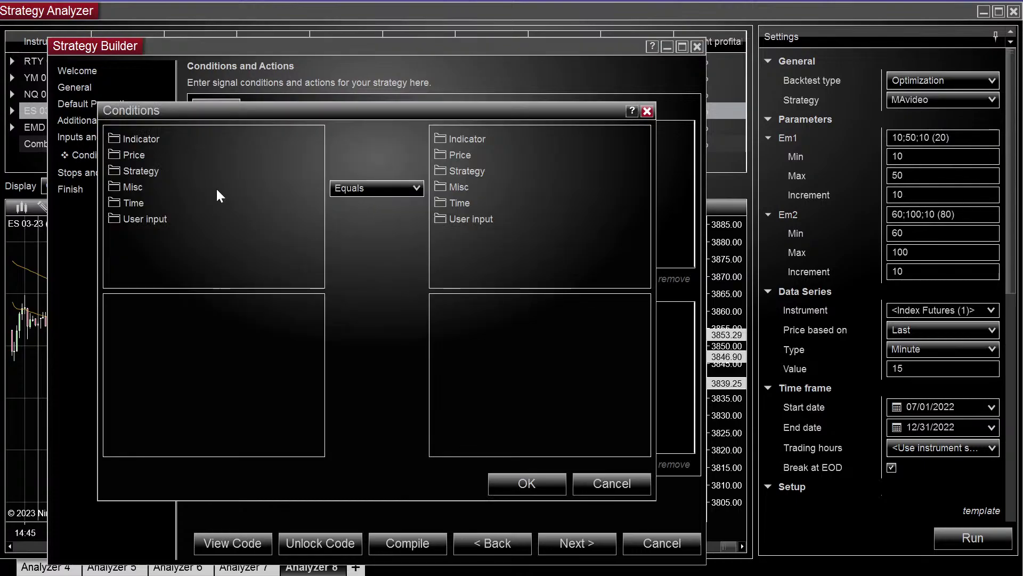
{"action": "left_click", "coordinate": [137, 170]}
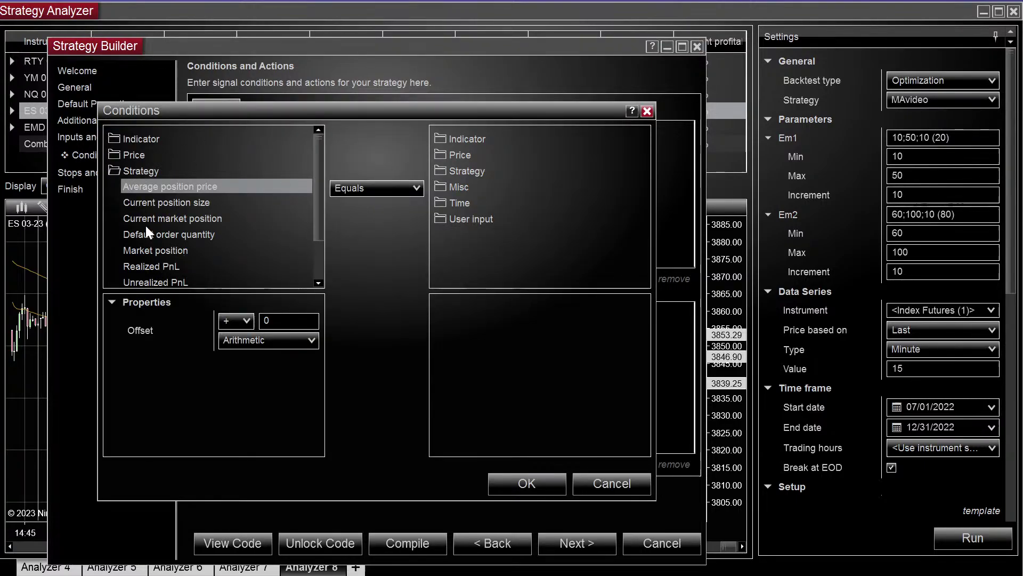
{"action": "left_click", "coordinate": [193, 218]}
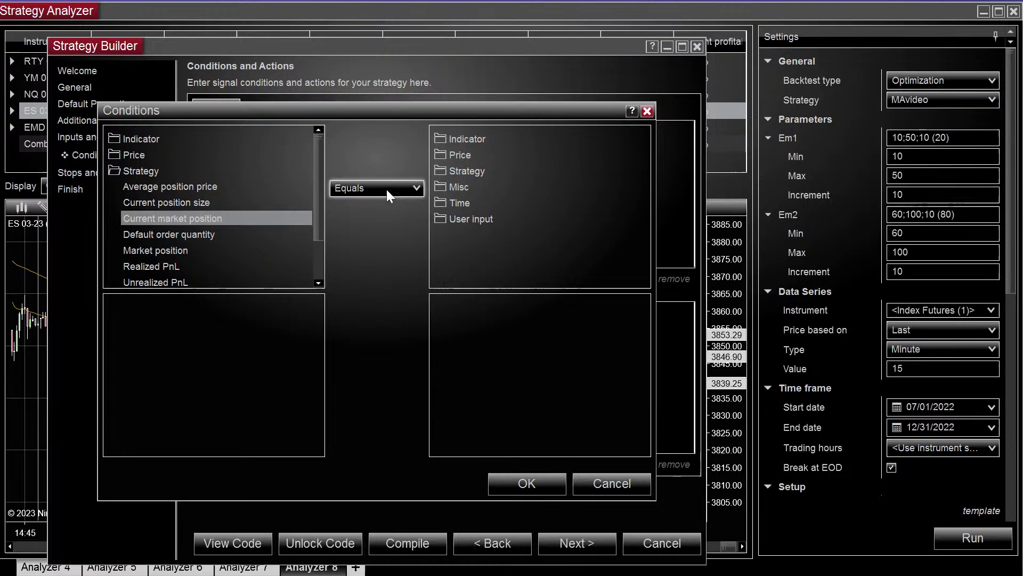
{"action": "left_click", "coordinate": [467, 171]}
{"action": "left_click", "coordinate": [530, 250]}
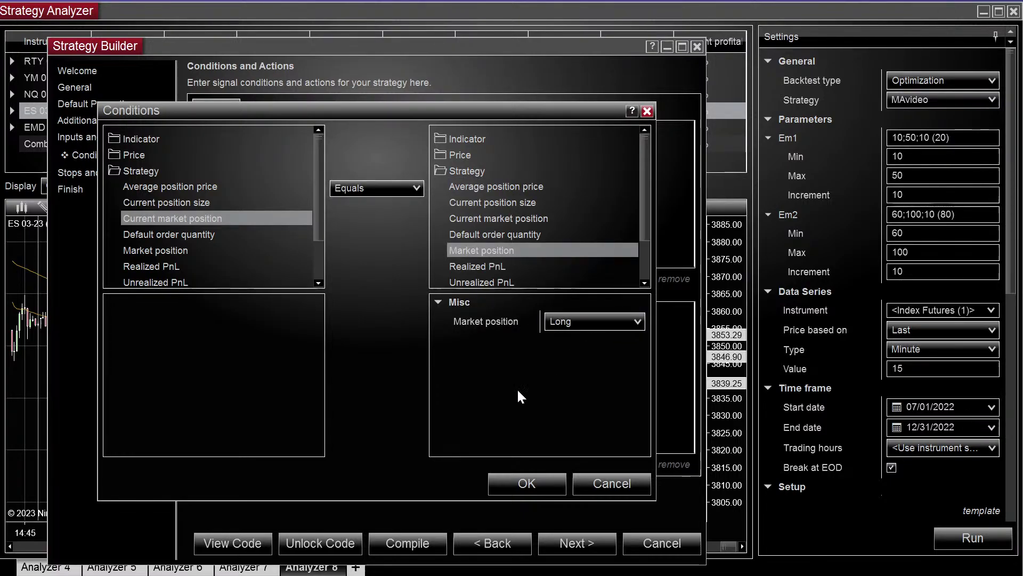
{"action": "left_click", "coordinate": [512, 483]}
Step: Add a Set 3 condition requiring bars since entry greater than 10
{"action": "left_click", "coordinate": [576, 279]}
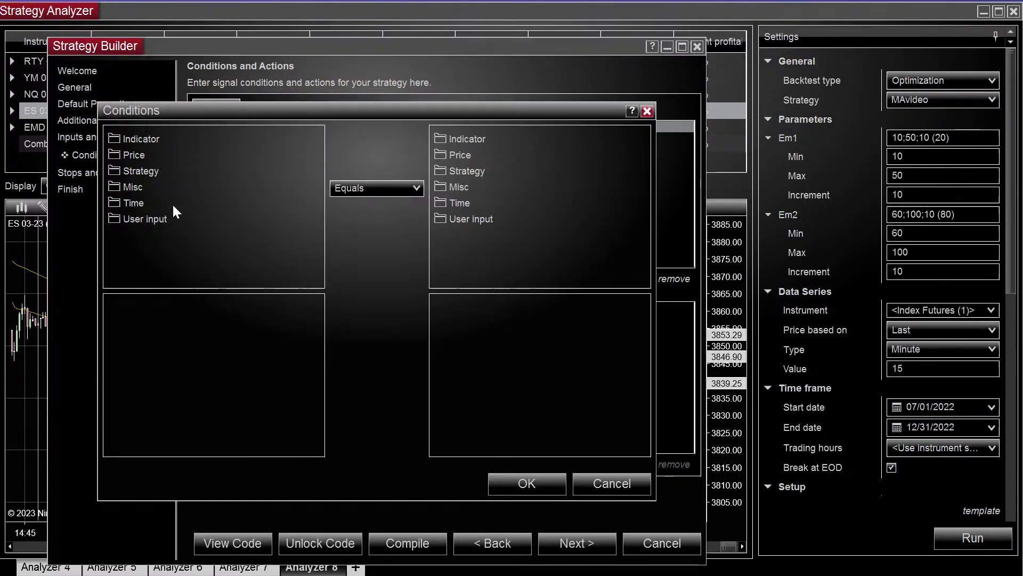
{"action": "left_click", "coordinate": [128, 187]}
{"action": "left_click", "coordinate": [352, 189]}
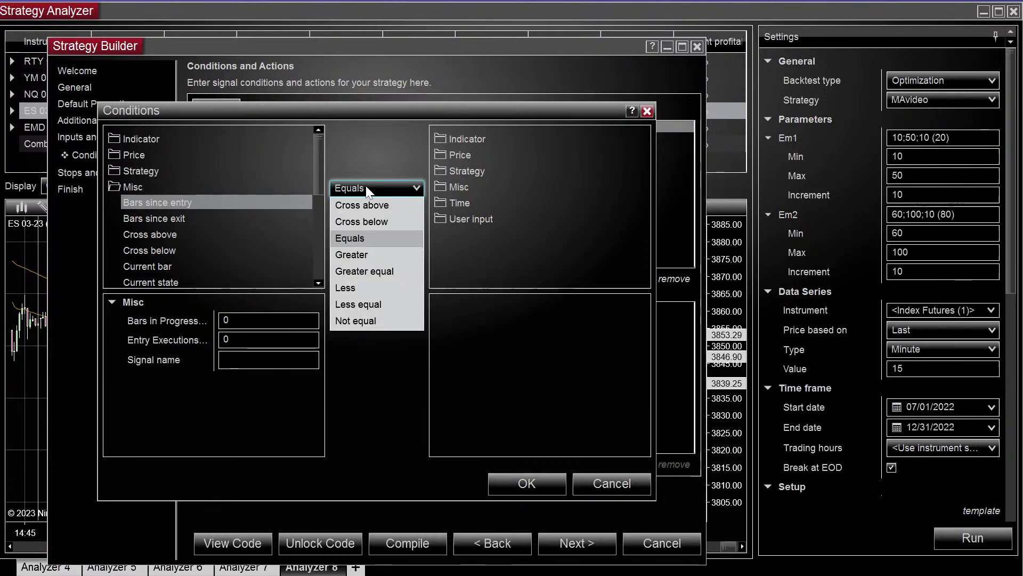
{"action": "left_click", "coordinate": [377, 254]}
{"action": "left_click", "coordinate": [460, 185]}
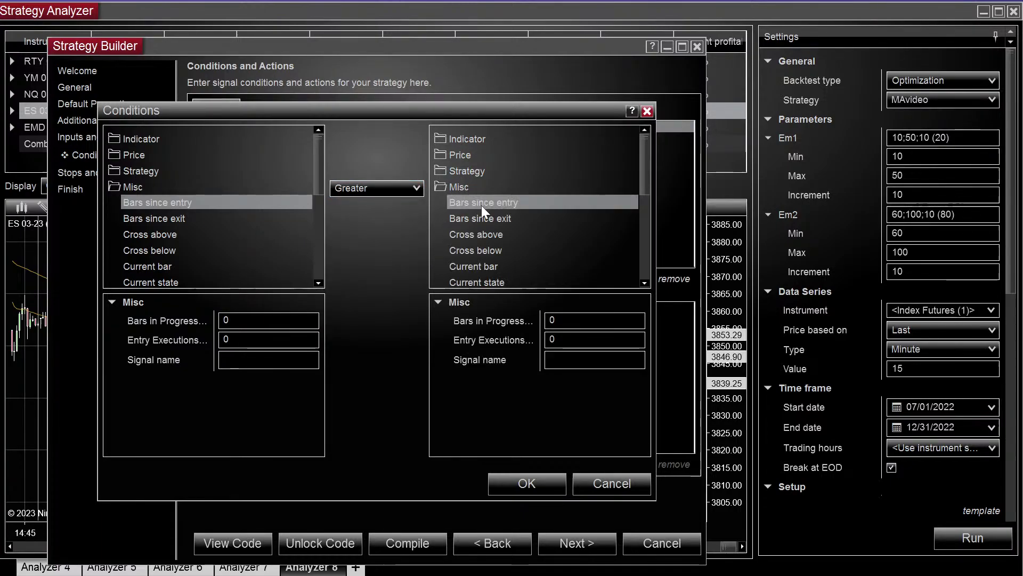
{"action": "scroll", "coordinate": [478, 250], "scroll_direction": "down", "scroll_amount": 2}
{"action": "scroll", "coordinate": [475, 253], "scroll_direction": "down", "scroll_amount": 1}
{"action": "left_click", "coordinate": [475, 224]}
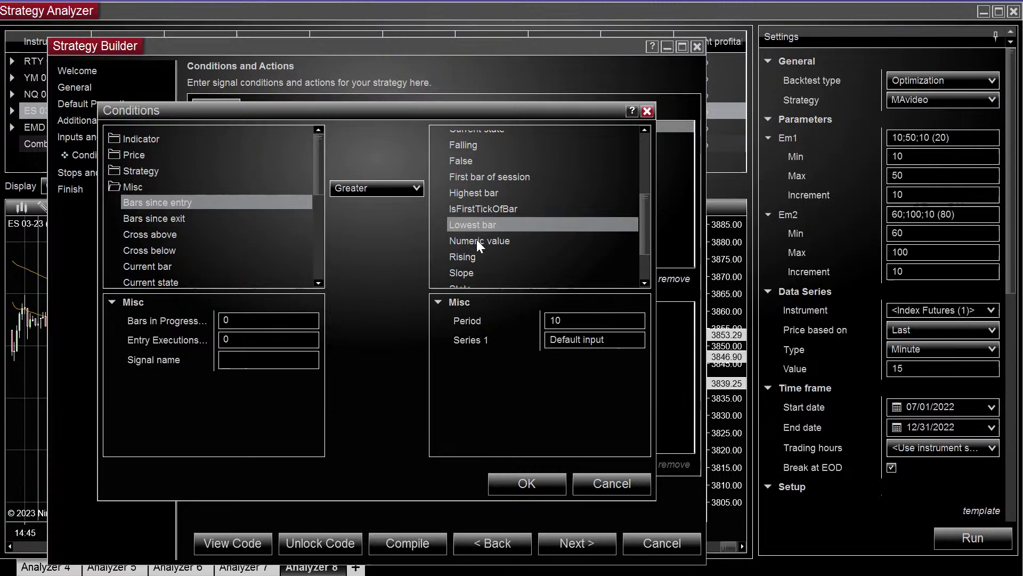
{"action": "left_click", "coordinate": [476, 240]}
{"action": "left_click", "coordinate": [549, 321]}
{"action": "type", "text": "10"}
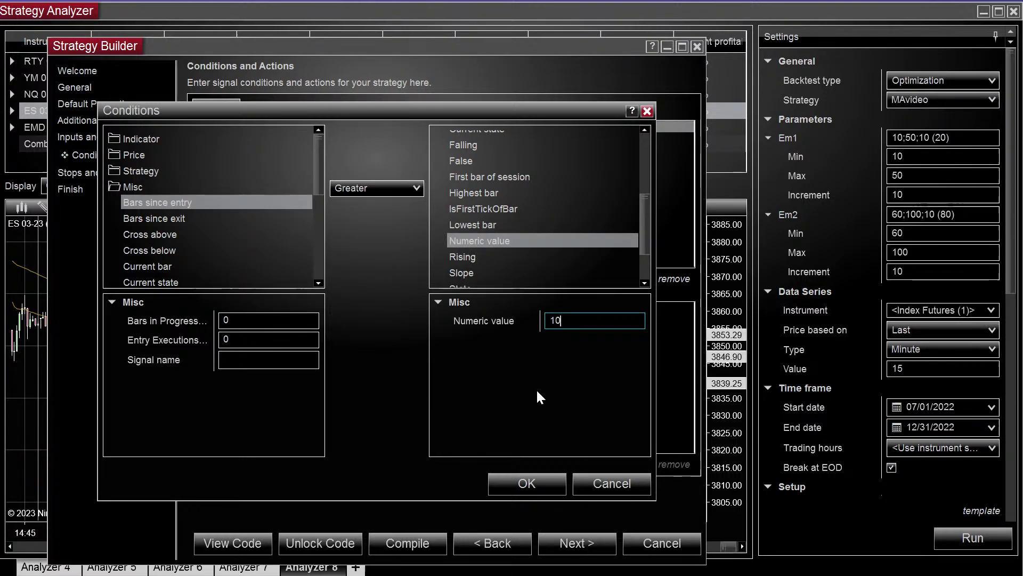
{"action": "left_click", "coordinate": [525, 476]}
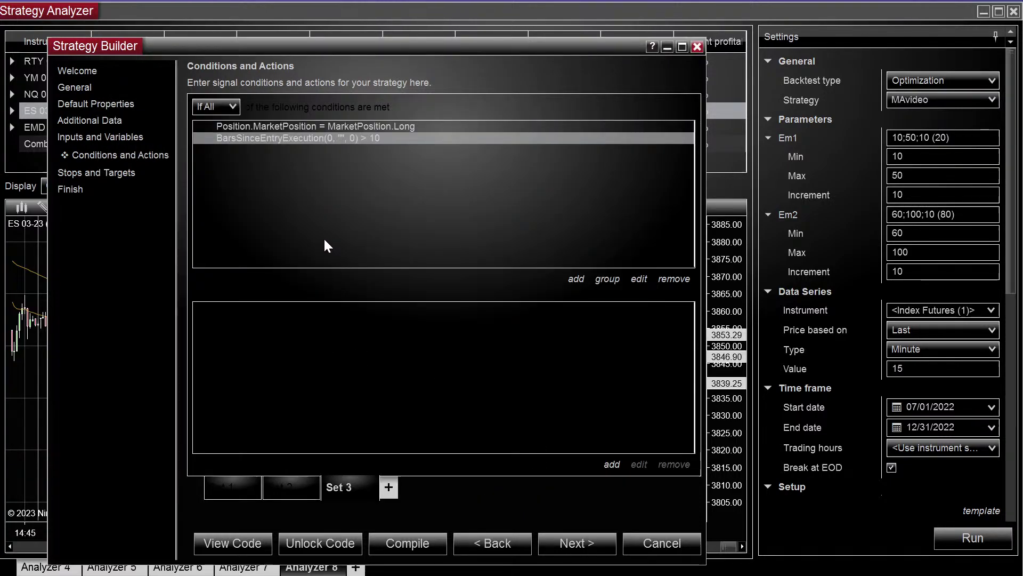
Step: Add a Set 3 condition requiring unrealized profit and loss greater than 0
{"action": "left_click", "coordinate": [576, 279]}
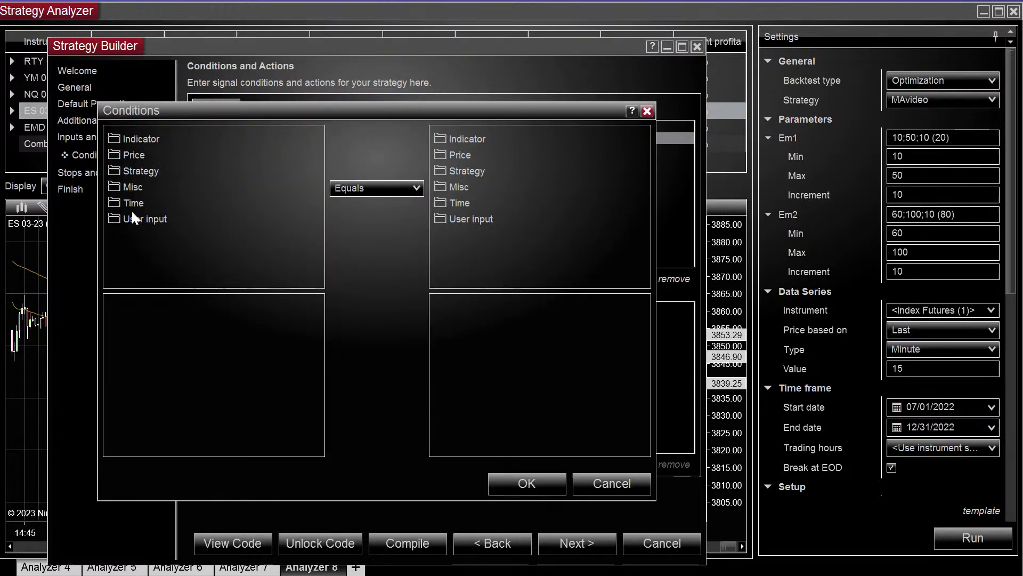
{"action": "left_click", "coordinate": [142, 170]}
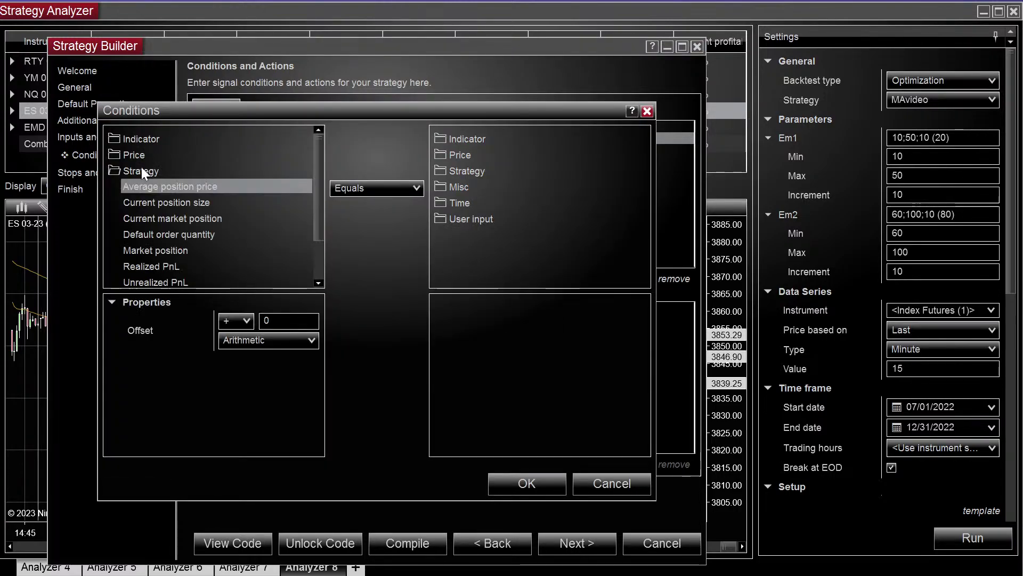
{"action": "left_click", "coordinate": [166, 281]}
{"action": "scroll", "coordinate": [174, 274], "scroll_direction": "down", "scroll_amount": 1}
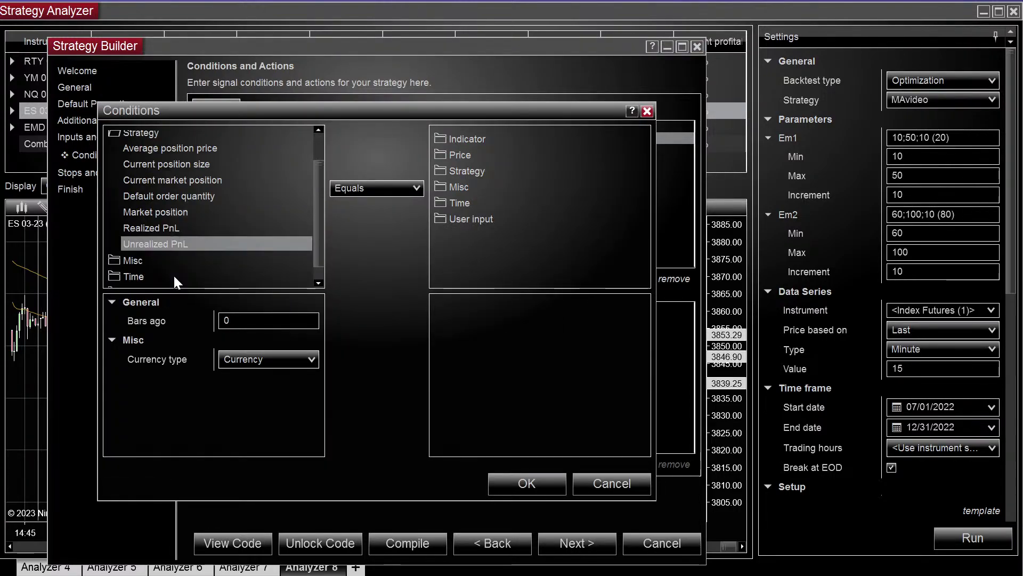
{"action": "left_click", "coordinate": [363, 190]}
{"action": "left_click", "coordinate": [370, 251]}
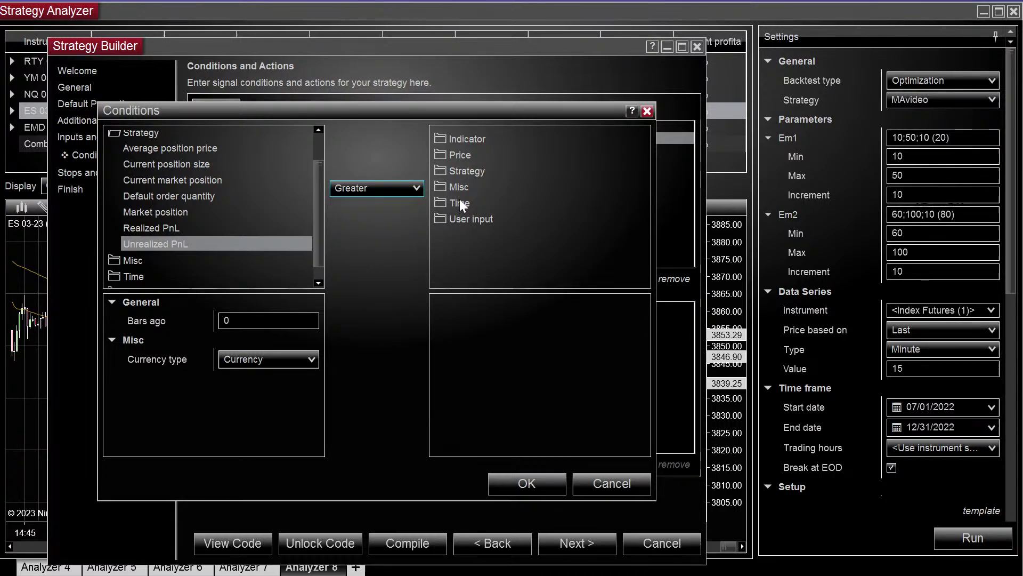
{"action": "left_click", "coordinate": [460, 188]}
{"action": "scroll", "coordinate": [506, 251], "scroll_direction": "down", "scroll_amount": 4}
{"action": "left_click", "coordinate": [503, 241]}
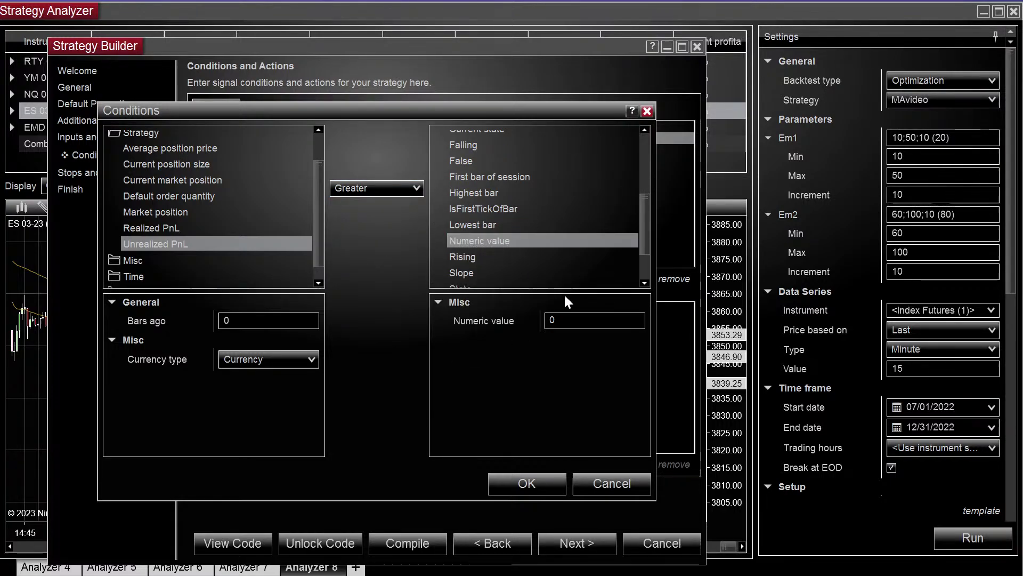
{"action": "left_click", "coordinate": [586, 321]}
{"action": "left_click", "coordinate": [527, 479]}
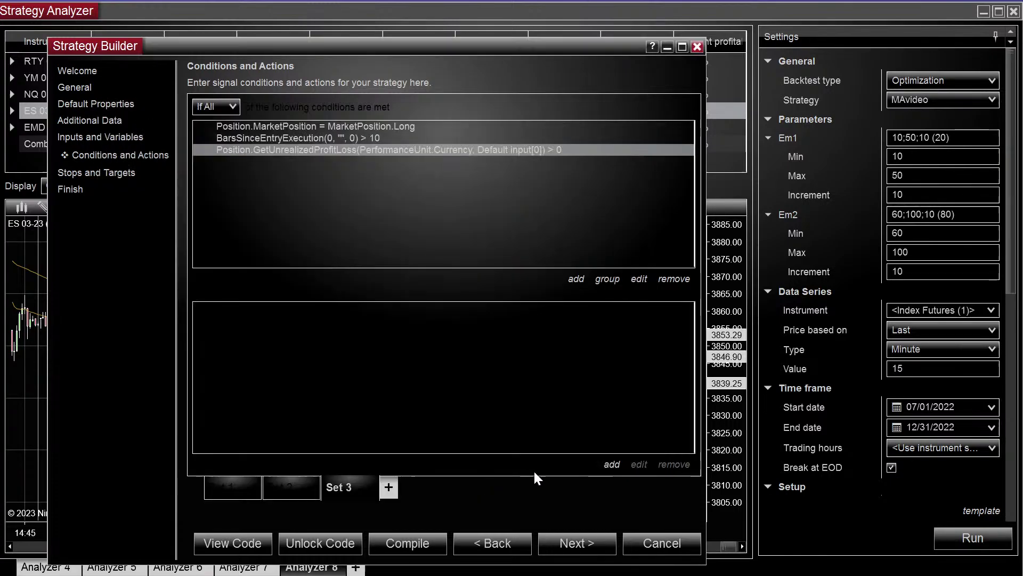
Step: Create a double user variable named BEprice, then return to Conditions and Actions
{"action": "left_click", "coordinate": [108, 140]}
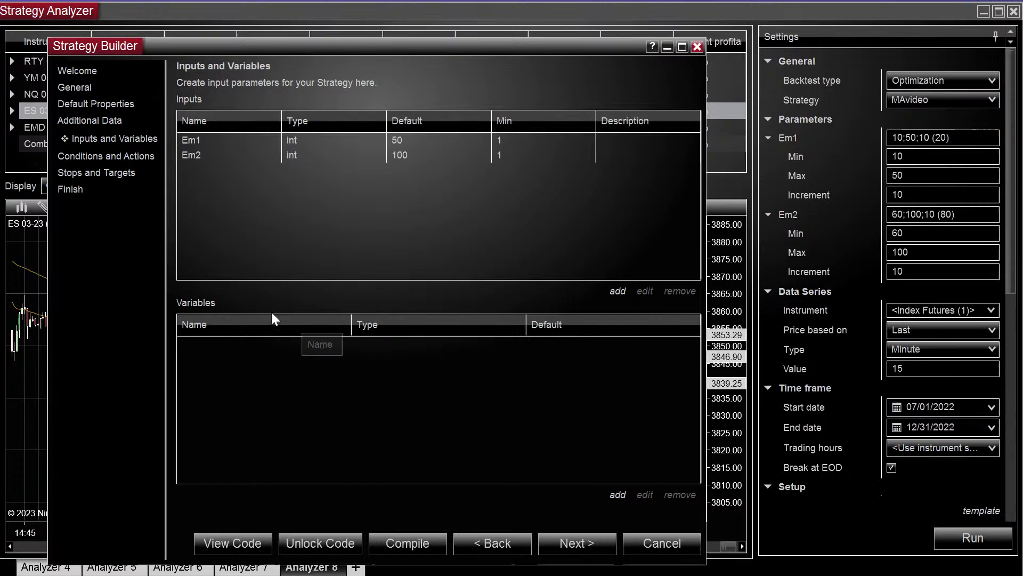
{"action": "left_click", "coordinate": [618, 495]}
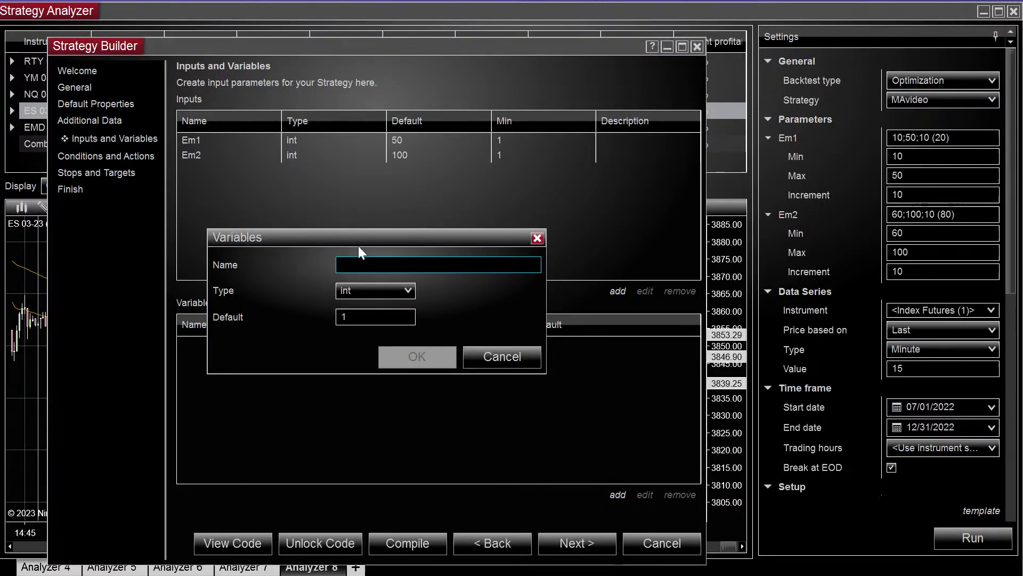
{"action": "type", "text": "BEprice"}
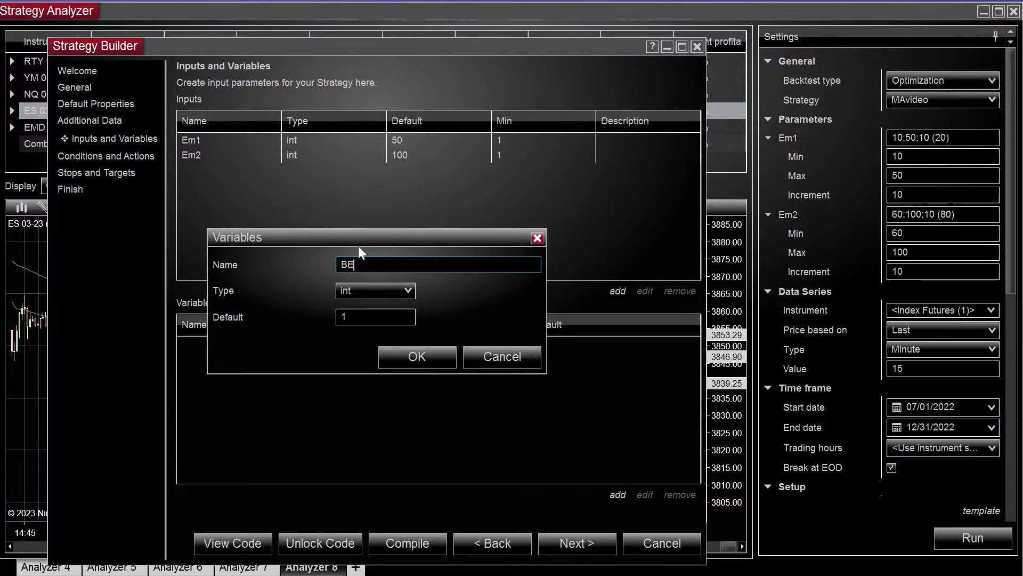
{"action": "left_click", "coordinate": [363, 287]}
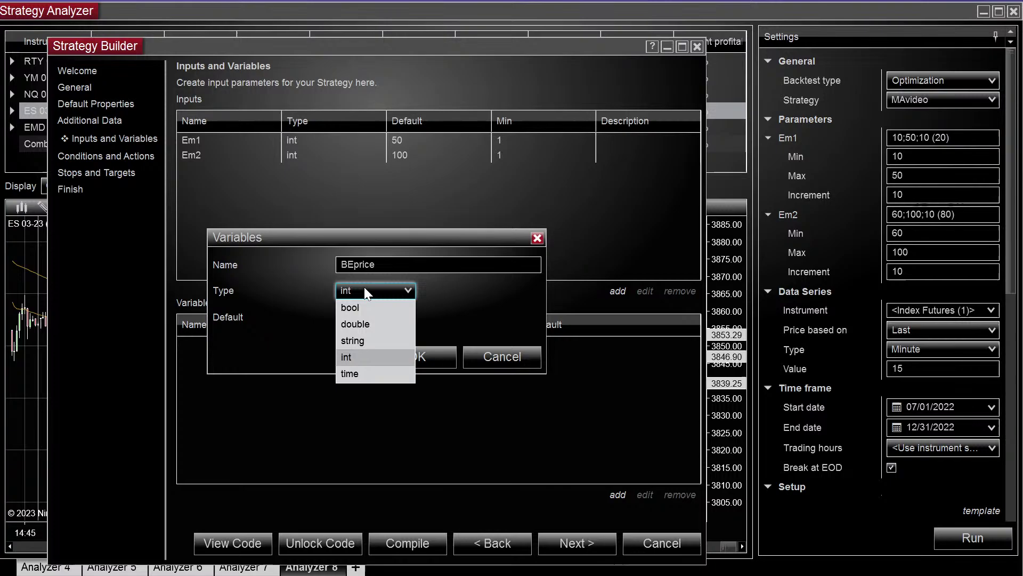
{"action": "left_click", "coordinate": [363, 323]}
{"action": "left_click", "coordinate": [422, 356]}
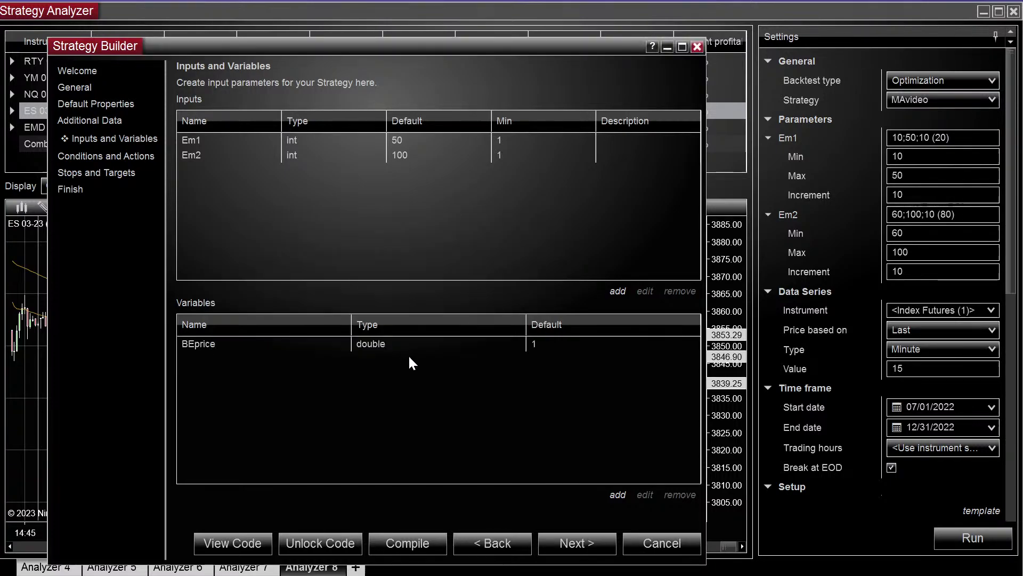
{"action": "left_click", "coordinate": [105, 155]}
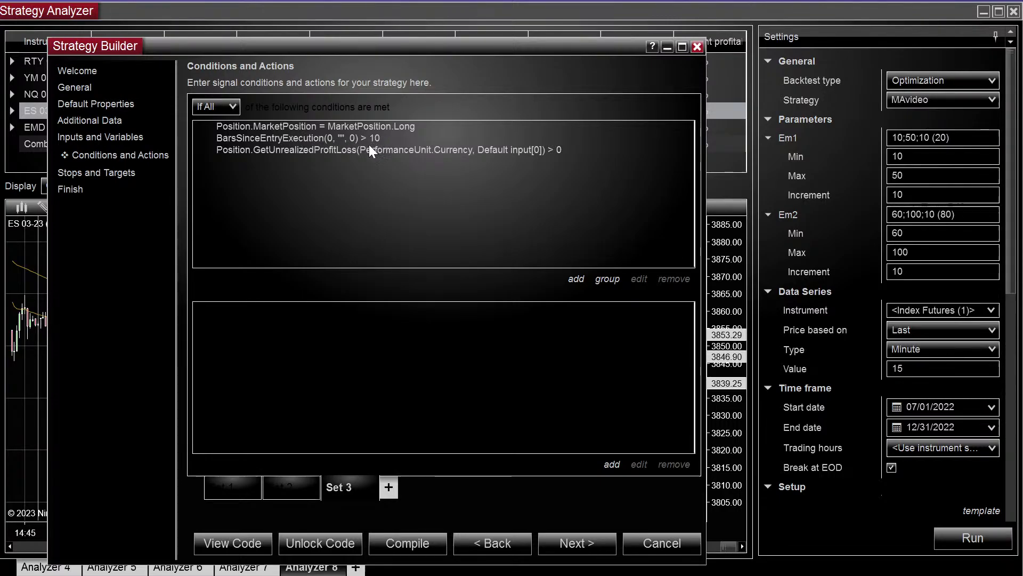
Step: Add a Set 3 action assigning BEprice the value Position.AveragePrice
{"action": "left_click", "coordinate": [612, 465]}
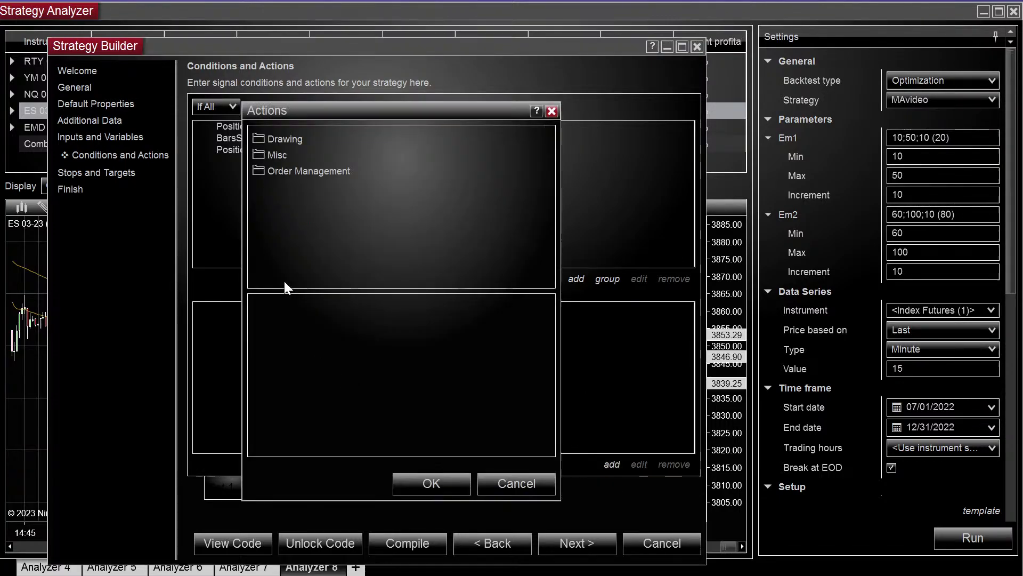
{"action": "left_click", "coordinate": [284, 155]}
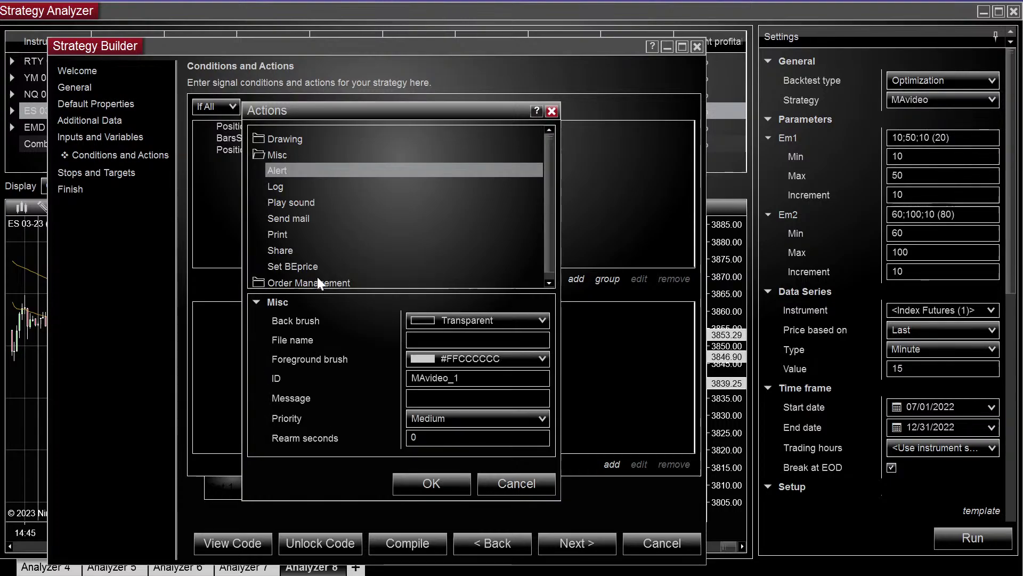
{"action": "left_click", "coordinate": [294, 266]}
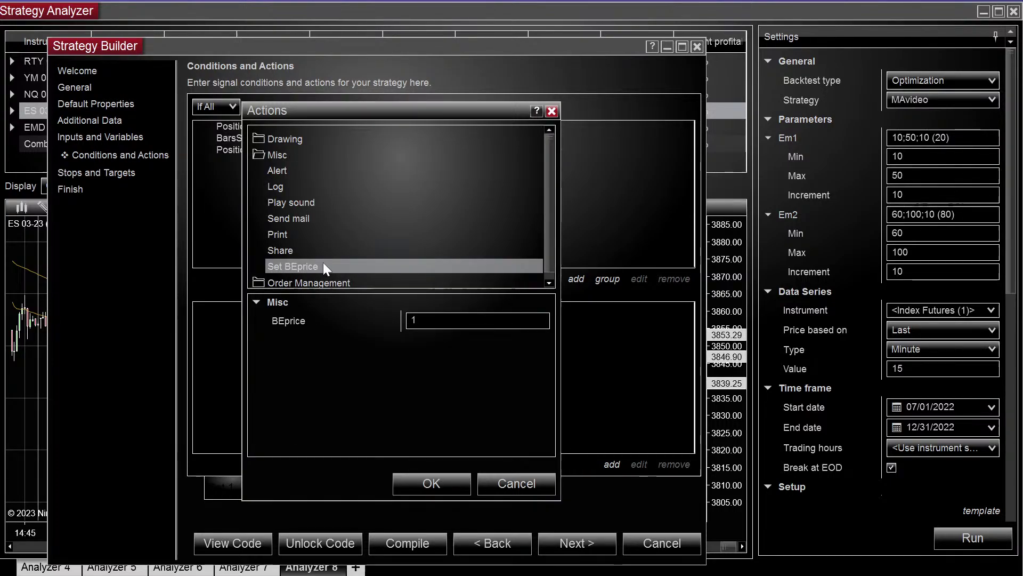
{"action": "left_click", "coordinate": [538, 321]}
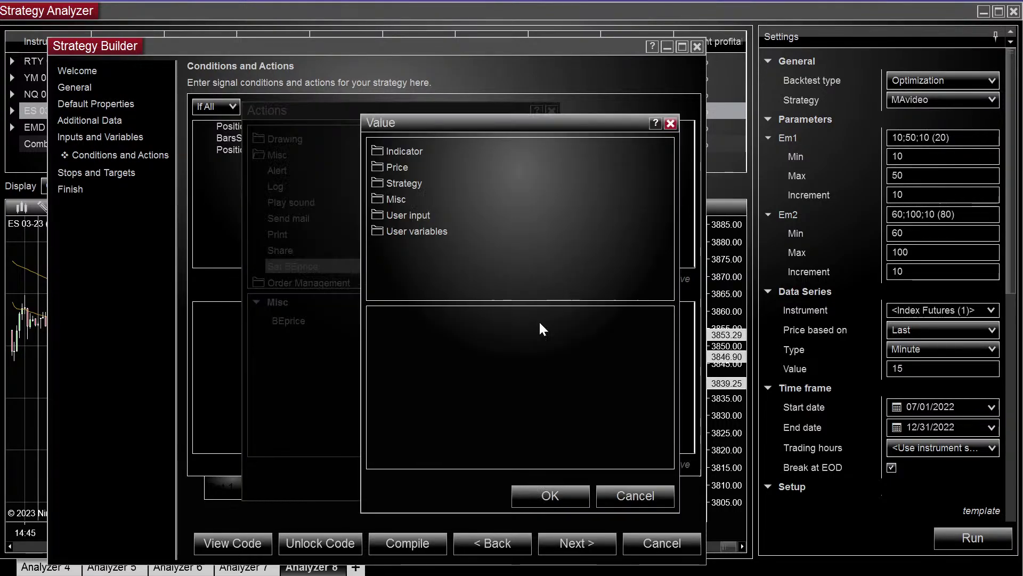
{"action": "left_click", "coordinate": [405, 183]}
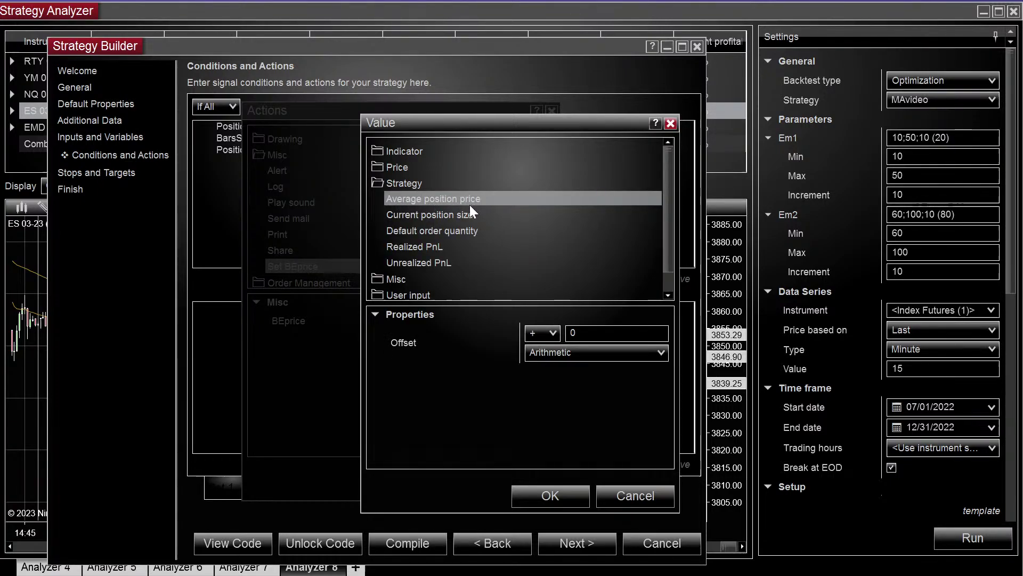
{"action": "left_click", "coordinate": [556, 505]}
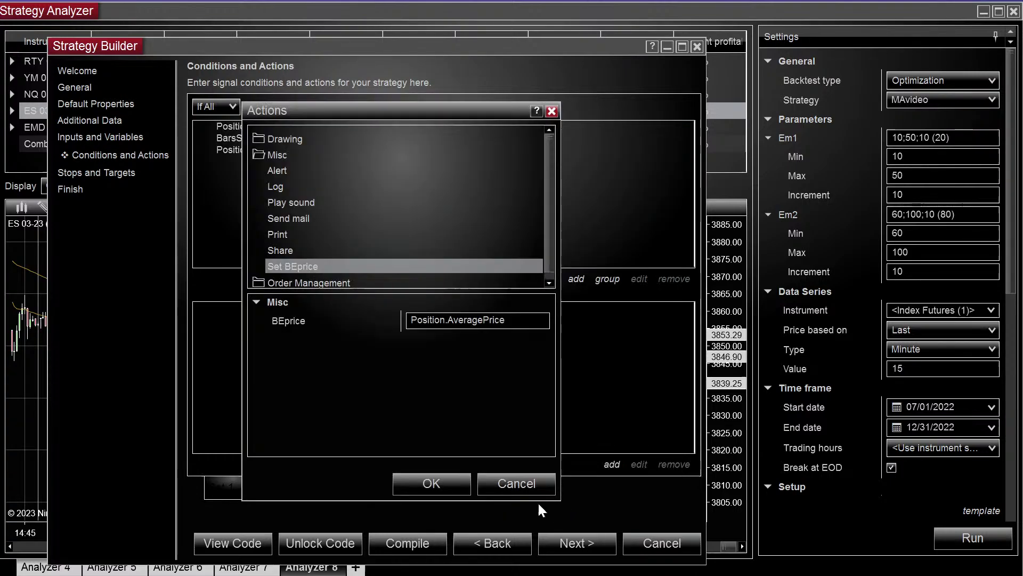
{"action": "left_click", "coordinate": [419, 479]}
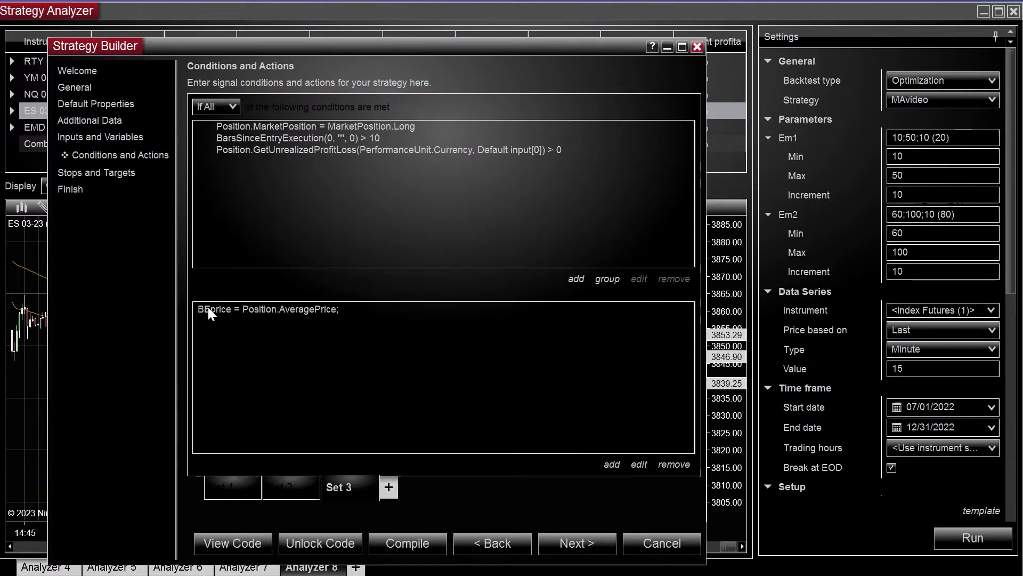
Step: Add an 'Exit long position by a stop order' action to Set 3 with BEprice as the stop price
{"action": "left_click", "coordinate": [282, 311]}
{"action": "left_click", "coordinate": [612, 464]}
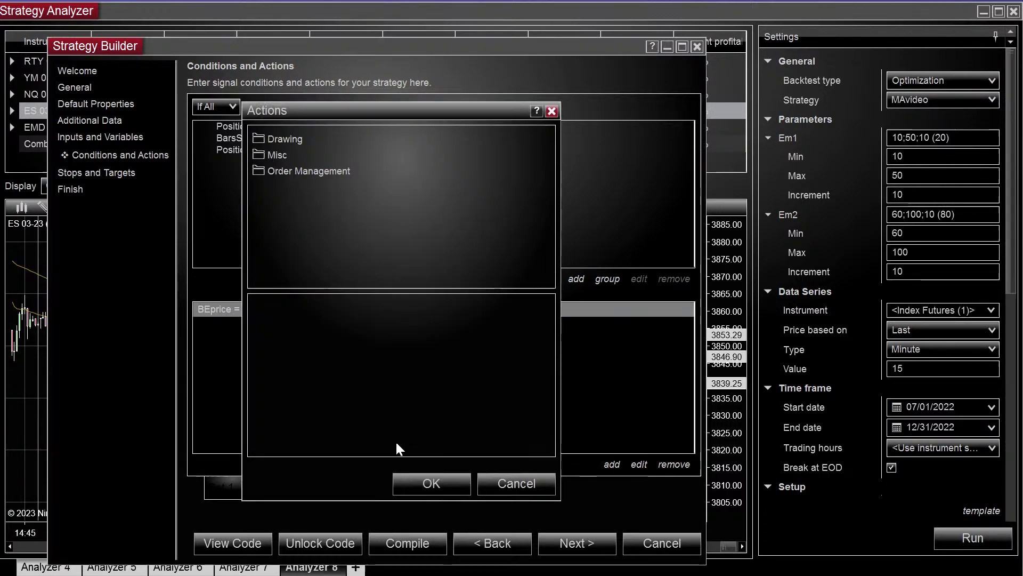
{"action": "left_click", "coordinate": [284, 171]}
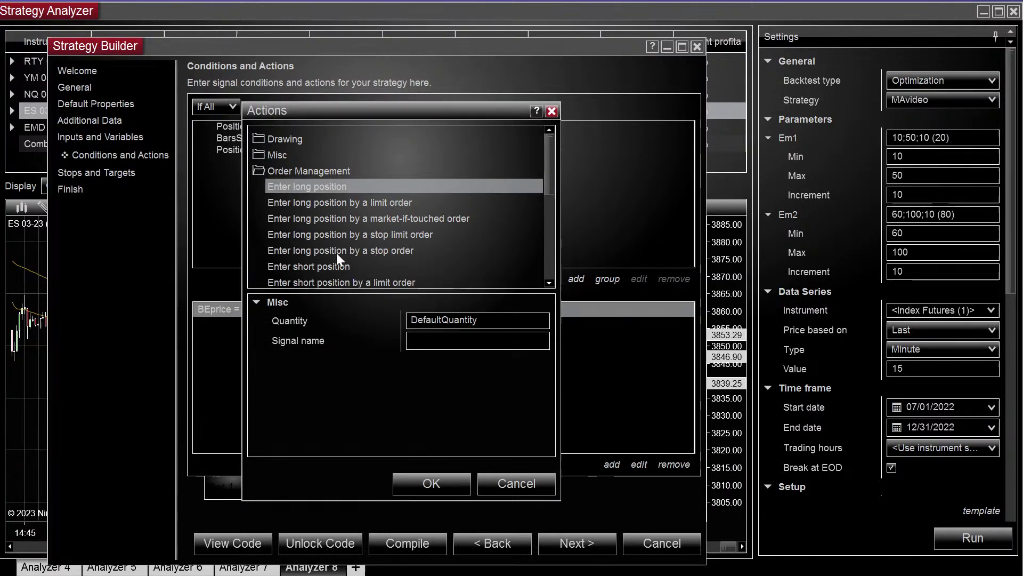
{"action": "scroll", "coordinate": [337, 252], "scroll_direction": "down", "scroll_amount": 2}
{"action": "scroll", "coordinate": [334, 253], "scroll_direction": "up", "scroll_amount": 1}
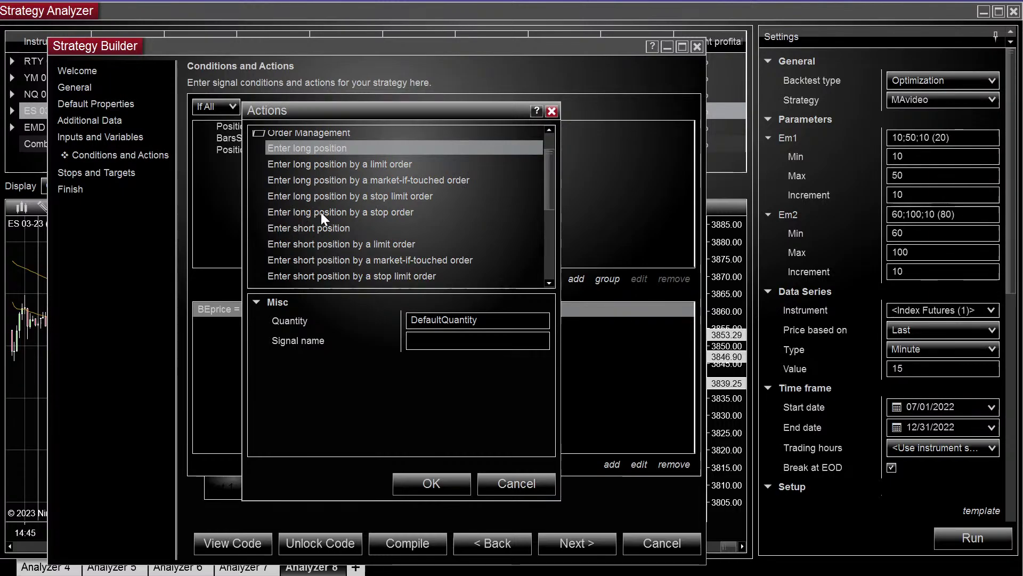
{"action": "scroll", "coordinate": [321, 212], "scroll_direction": "down", "scroll_amount": 1}
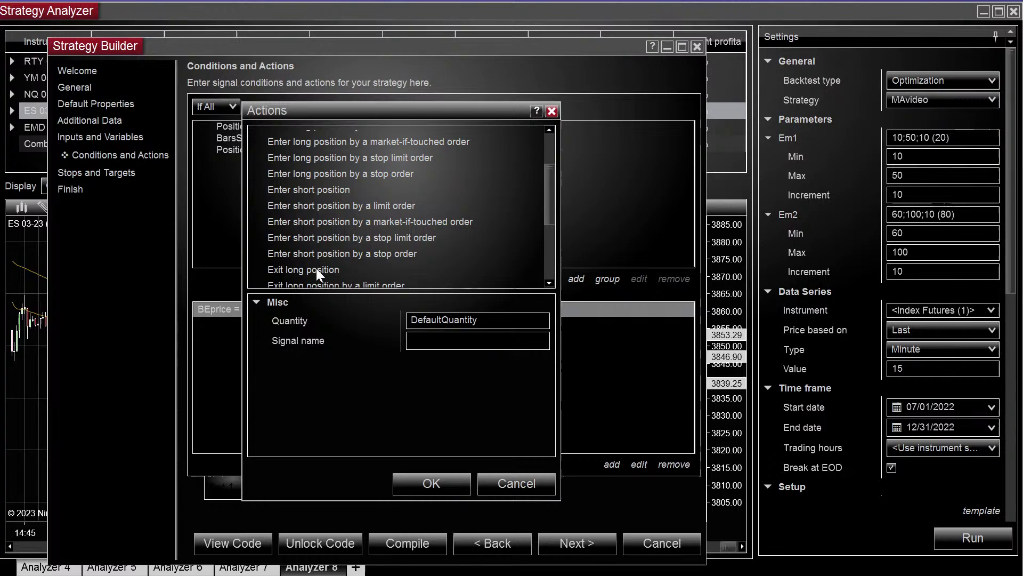
{"action": "scroll", "coordinate": [316, 267], "scroll_direction": "down", "scroll_amount": 1}
{"action": "scroll", "coordinate": [331, 273], "scroll_direction": "down", "scroll_amount": 1}
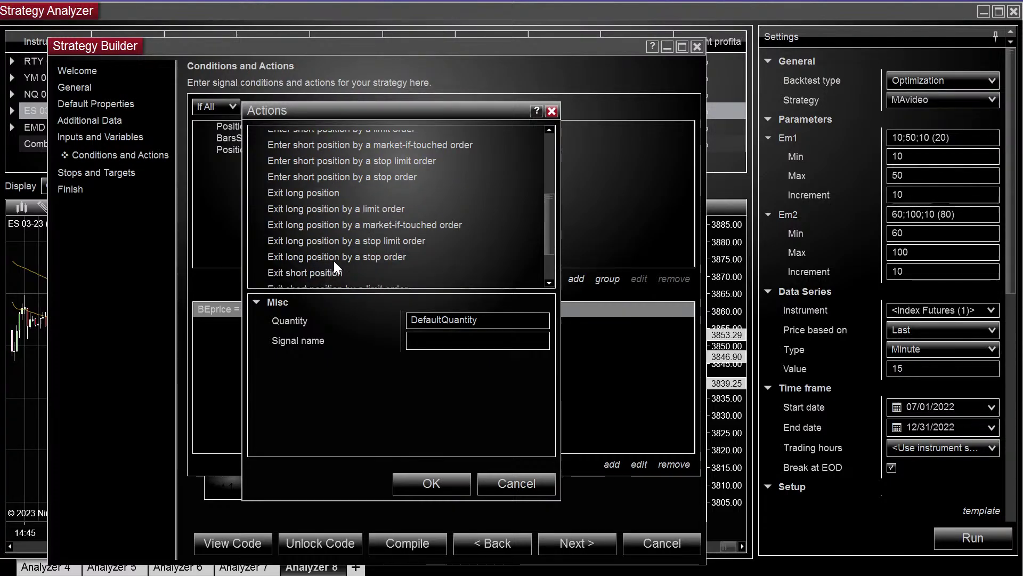
{"action": "left_click", "coordinate": [337, 257]}
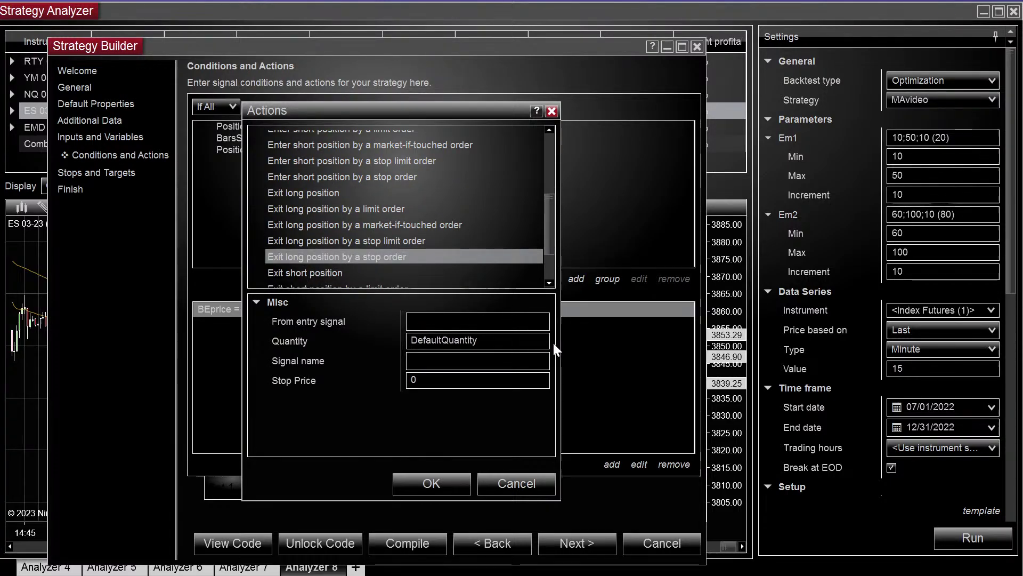
{"action": "left_click", "coordinate": [538, 382]}
{"action": "left_click", "coordinate": [415, 231]}
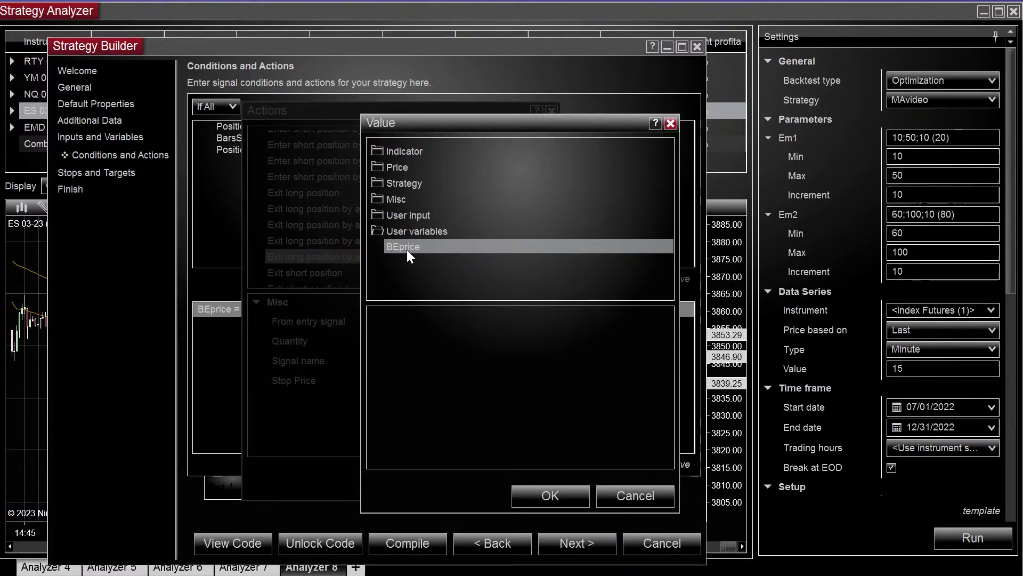
{"action": "left_click", "coordinate": [550, 496]}
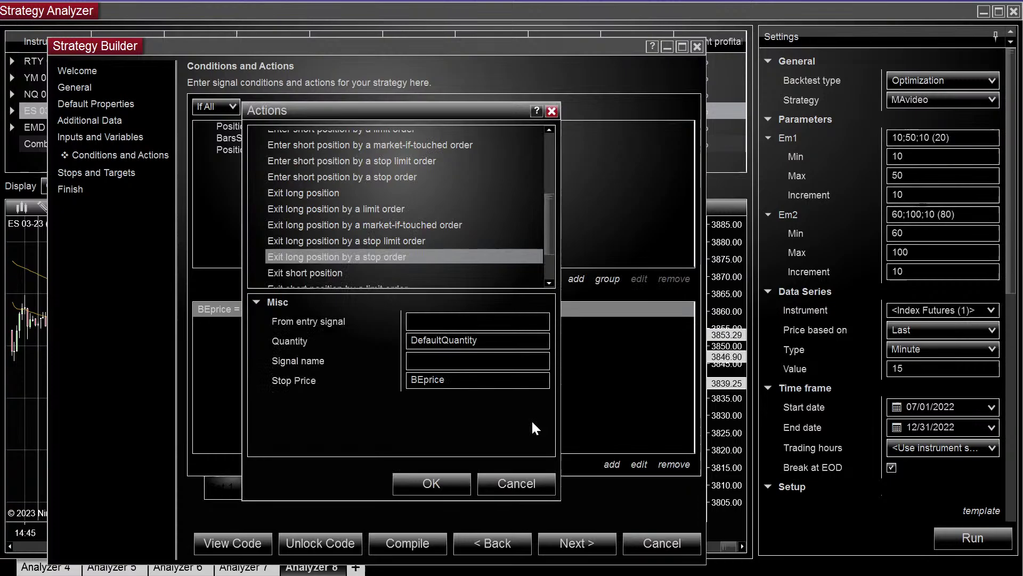
{"action": "left_click", "coordinate": [440, 481]}
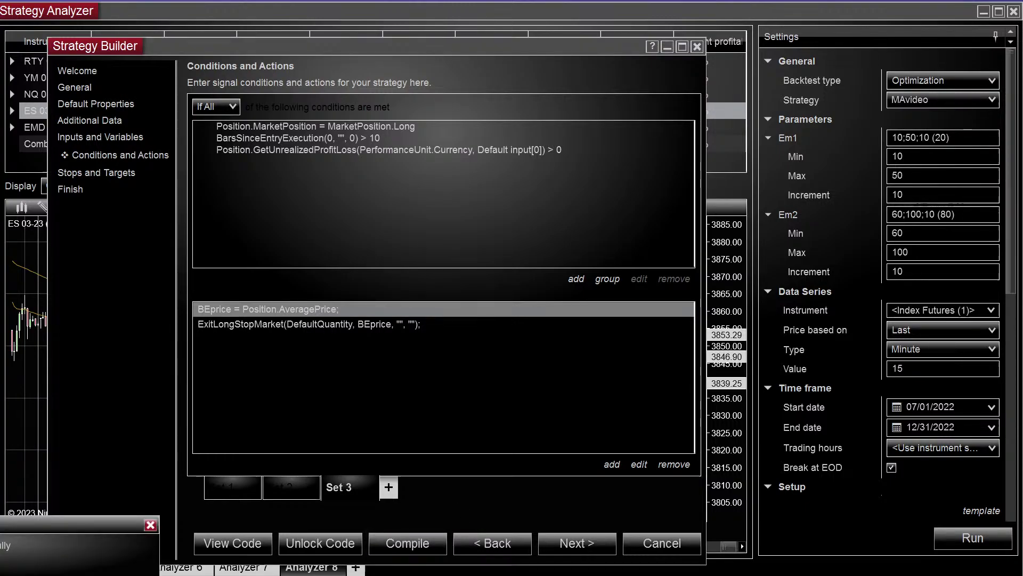
Step: Close Strategy Builder and run a single Backtest with Em1 20 and Em2 80
{"action": "left_click", "coordinate": [697, 46]}
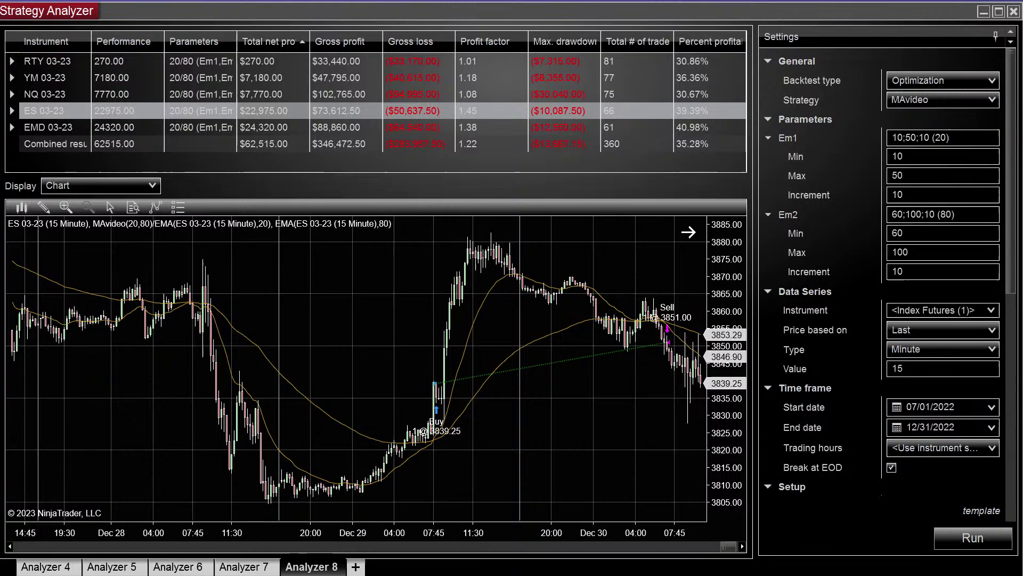
{"action": "left_click", "coordinate": [926, 84]}
{"action": "left_click", "coordinate": [925, 97]}
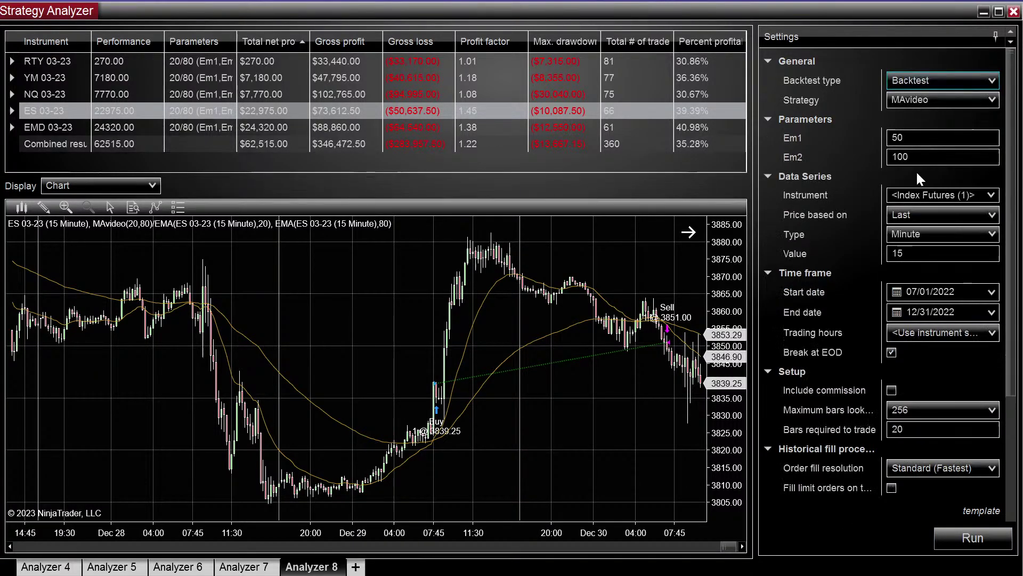
{"action": "left_click", "coordinate": [915, 138]}
{"action": "type", "text": "20"}
{"action": "key", "text": "Tab"}
{"action": "type", "text": "80"}
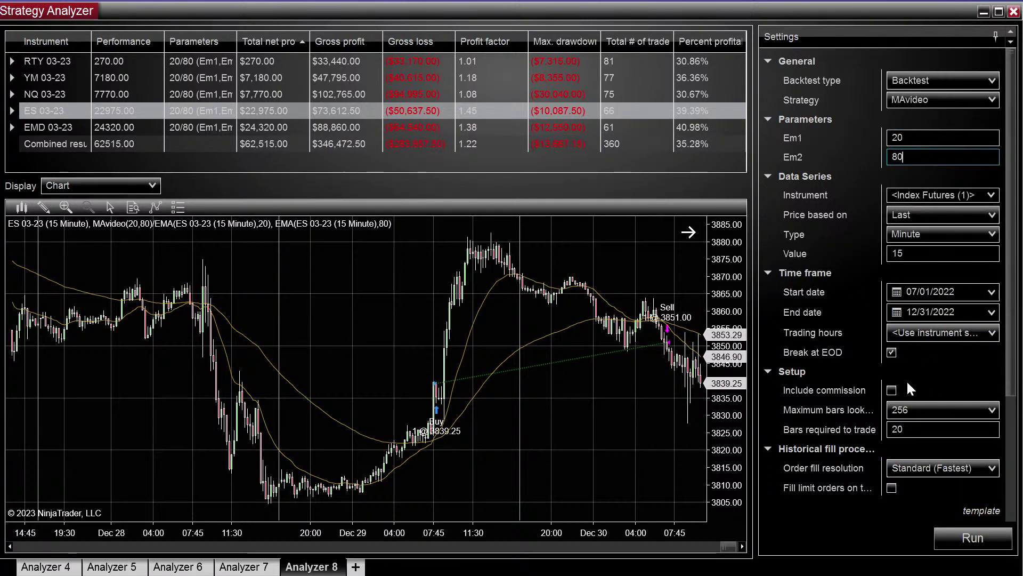
{"action": "scroll", "coordinate": [906, 380], "scroll_direction": "down", "scroll_amount": 3}
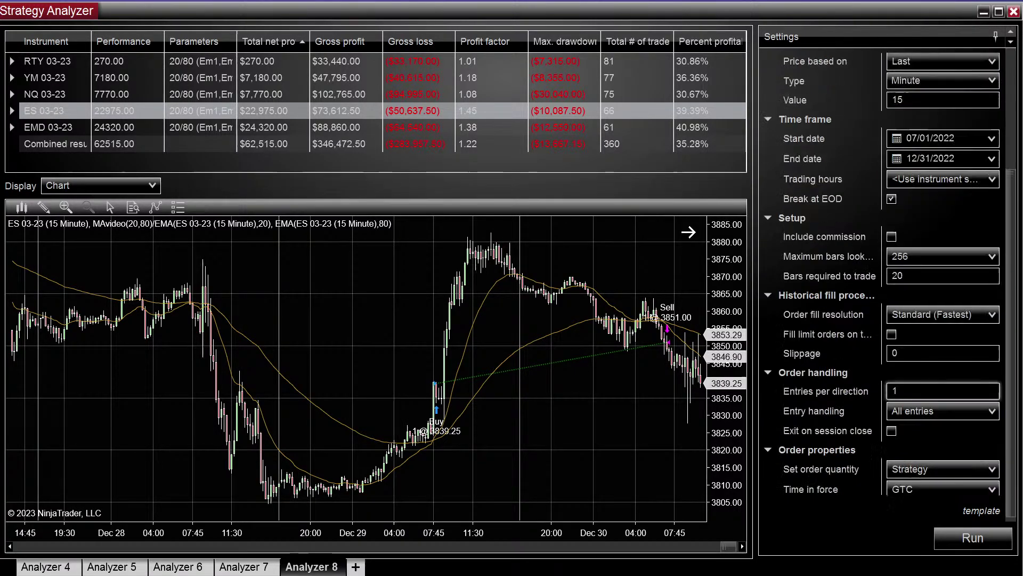
{"action": "scroll", "coordinate": [923, 415], "scroll_direction": "up", "scroll_amount": 3}
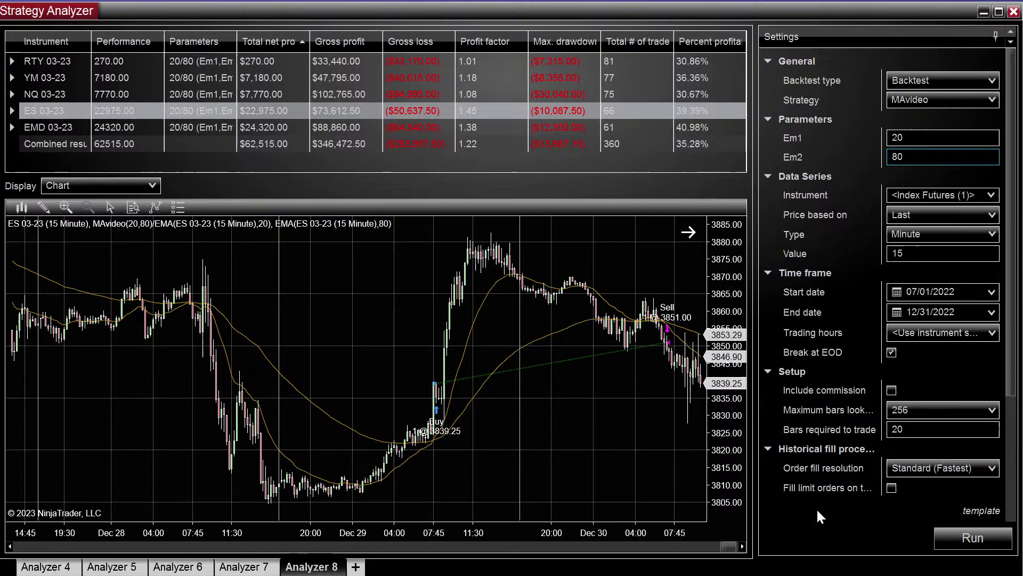
{"action": "left_click", "coordinate": [938, 529]}
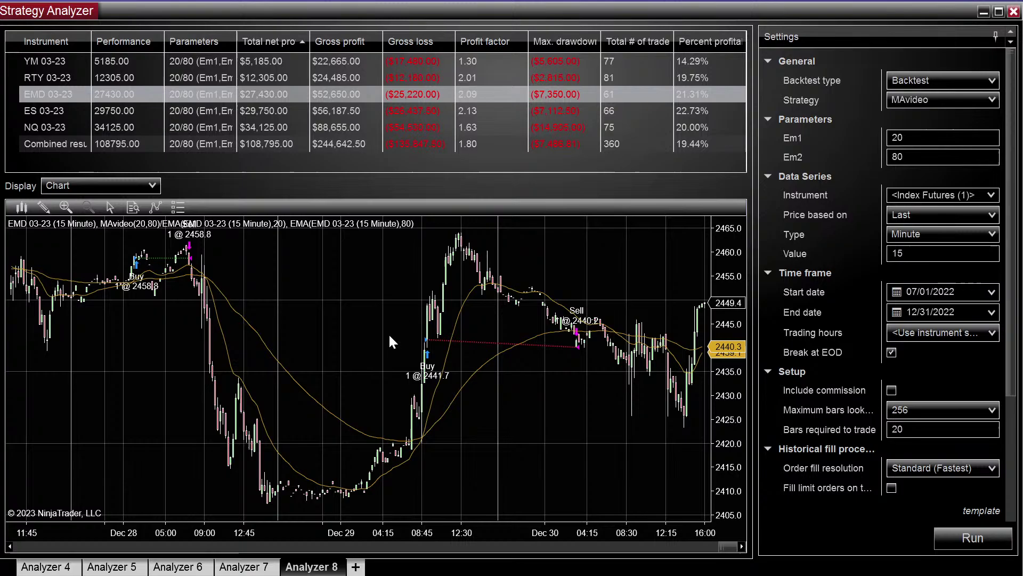
Step: Widen the chart bars, reset the price scale to automatic, and turn on the Local crosshair
{"action": "left_click_drag", "start_coordinate": [426, 534], "coordinate": [371, 540]}
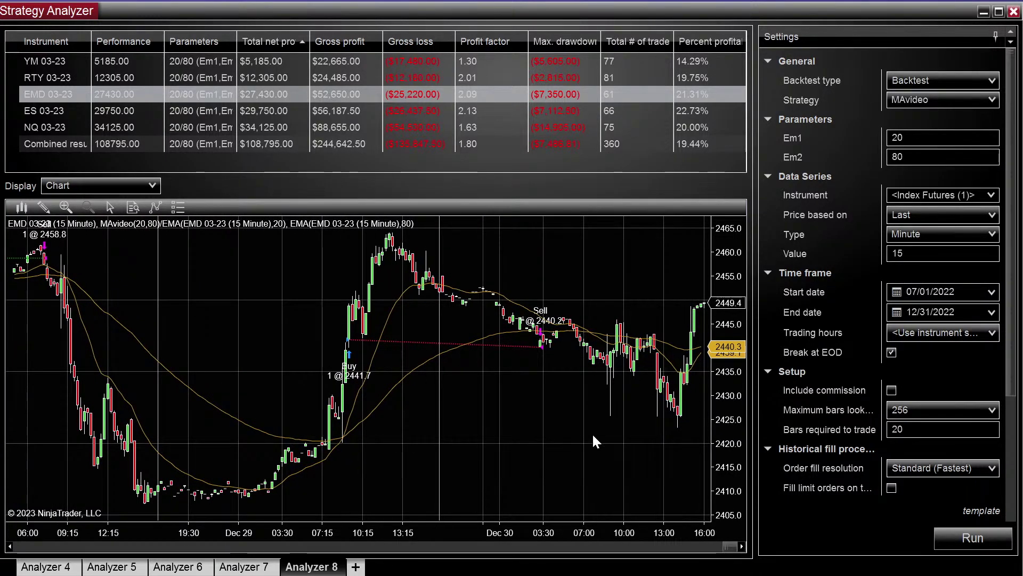
{"action": "left_click_drag", "start_coordinate": [733, 446], "coordinate": [737, 385]}
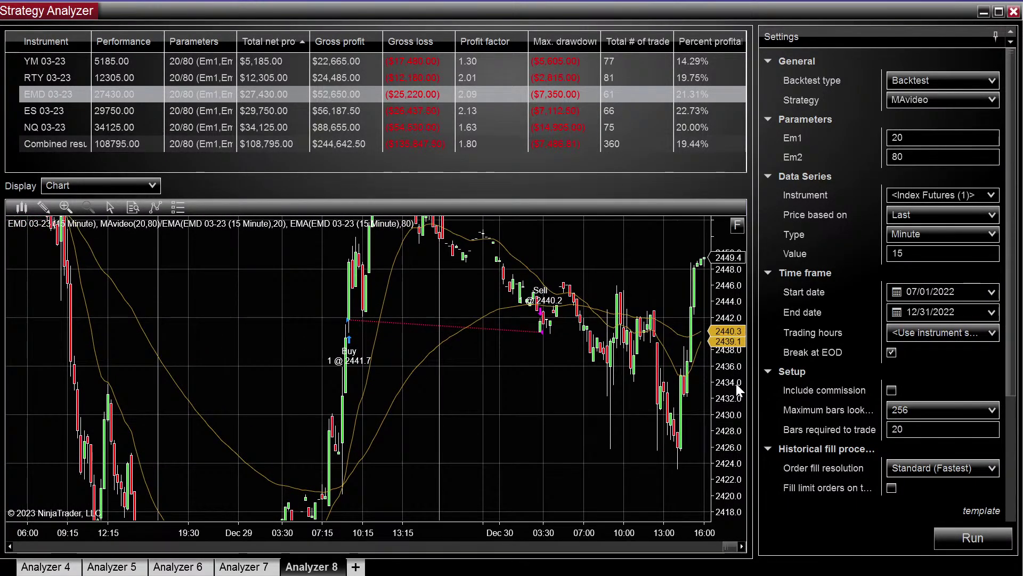
{"action": "double_click", "coordinate": [737, 383]}
{"action": "left_click", "coordinate": [110, 208]}
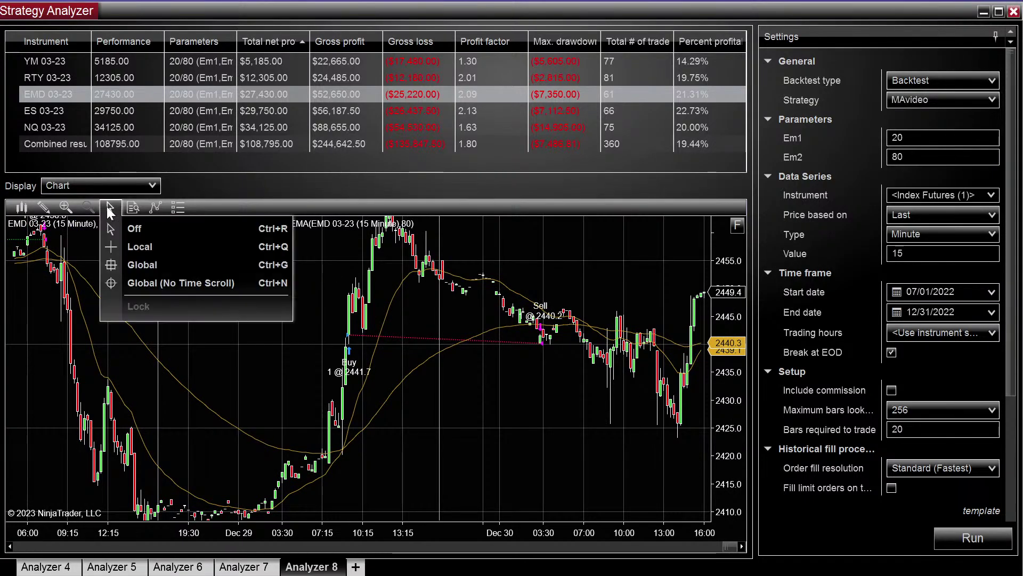
{"action": "left_click", "coordinate": [138, 246]}
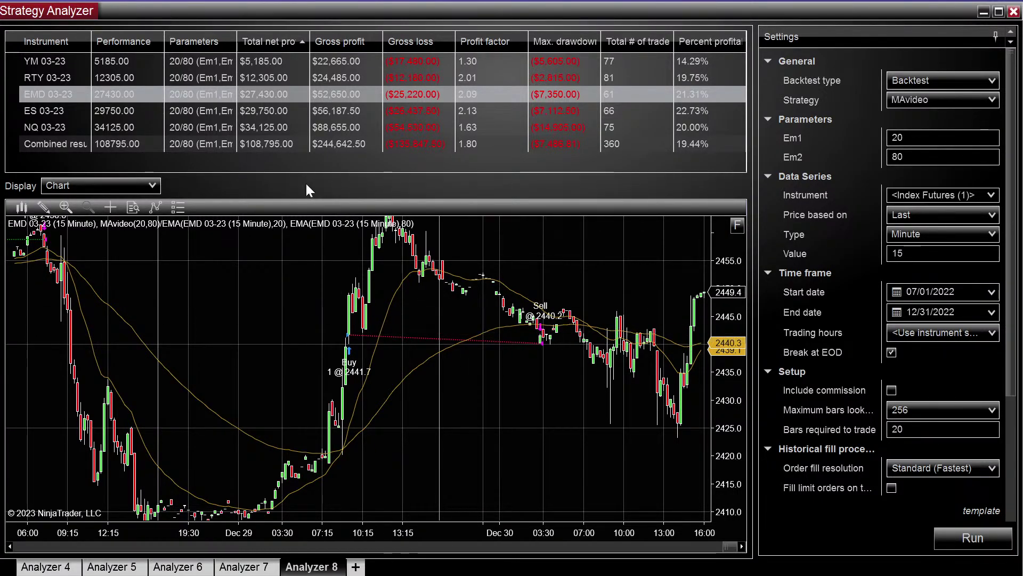
Step: Review the NQ 03-23 backtest trades, including one exiting at its 11135.50 entry, beside Set 3's breakeven rule
{"action": "left_click", "coordinate": [252, 130]}
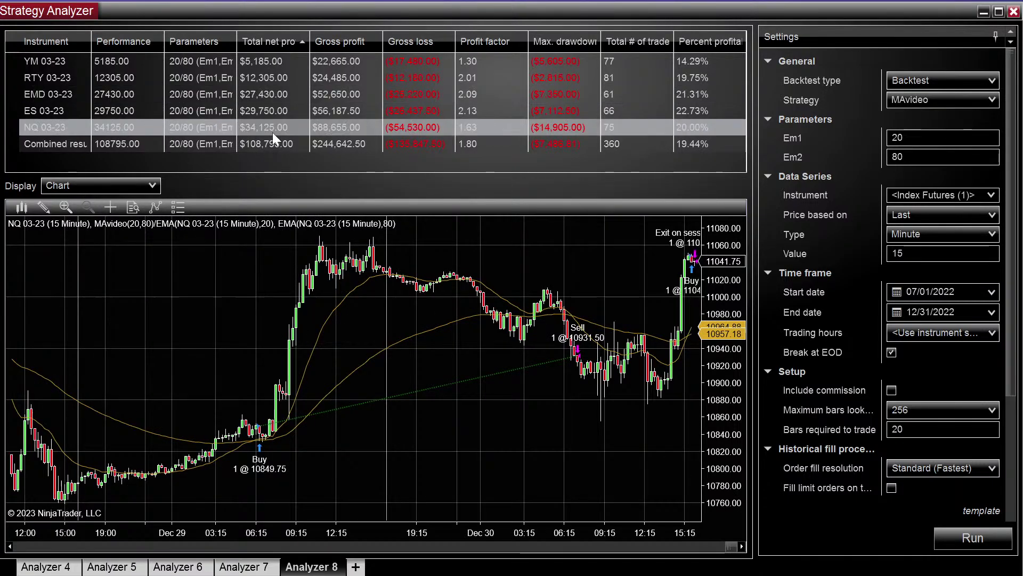
{"action": "scroll", "coordinate": [328, 468], "scroll_direction": "up", "scroll_amount": 15}
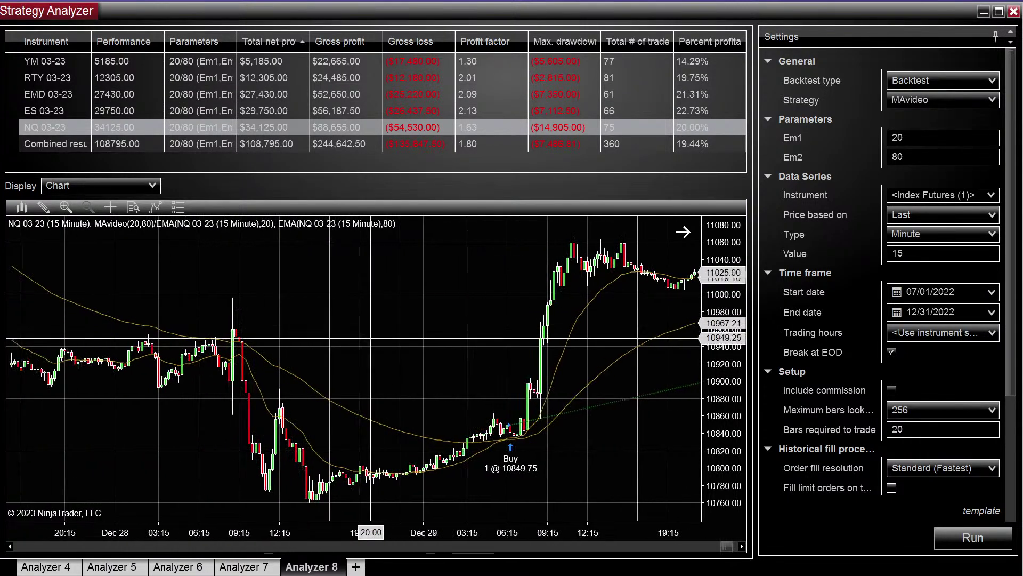
{"action": "scroll", "coordinate": [329, 467], "scroll_direction": "up", "scroll_amount": 8}
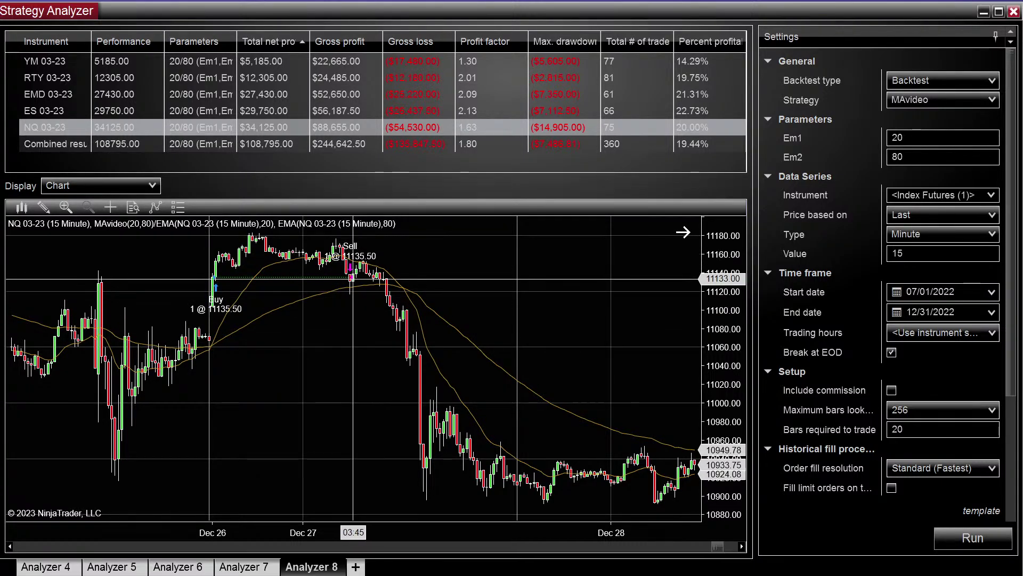
{"action": "scroll", "coordinate": [353, 276], "scroll_direction": "up", "scroll_amount": 5}
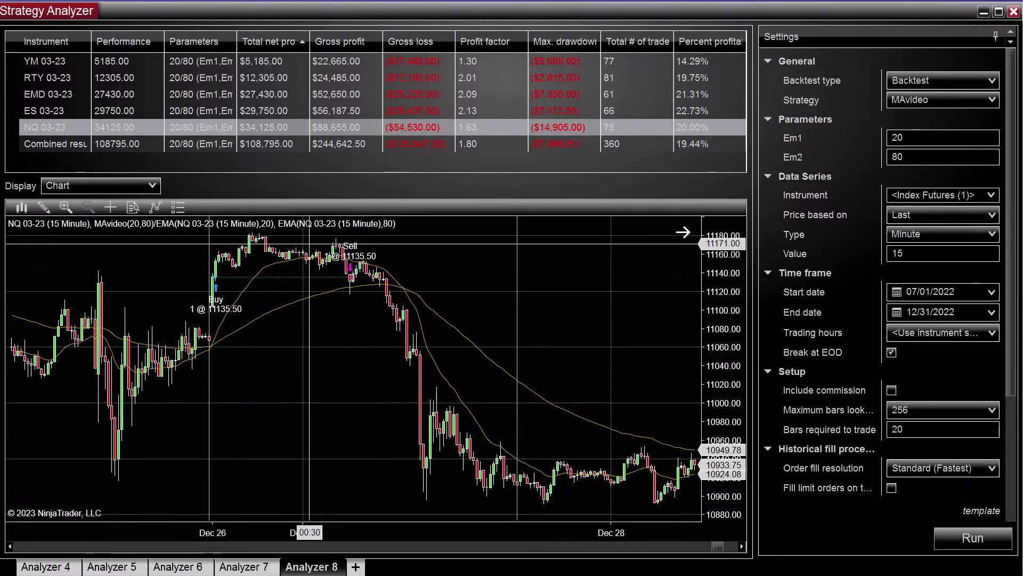
{"action": "scroll", "coordinate": [362, 394], "scroll_direction": "up", "scroll_amount": 20}
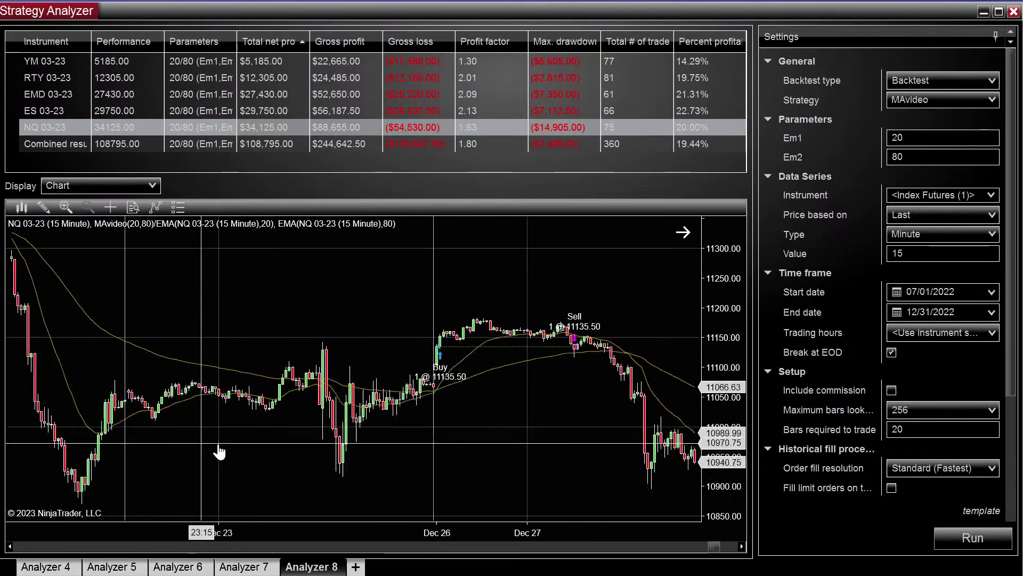
{"action": "scroll", "coordinate": [315, 437], "scroll_direction": "up", "scroll_amount": 8}
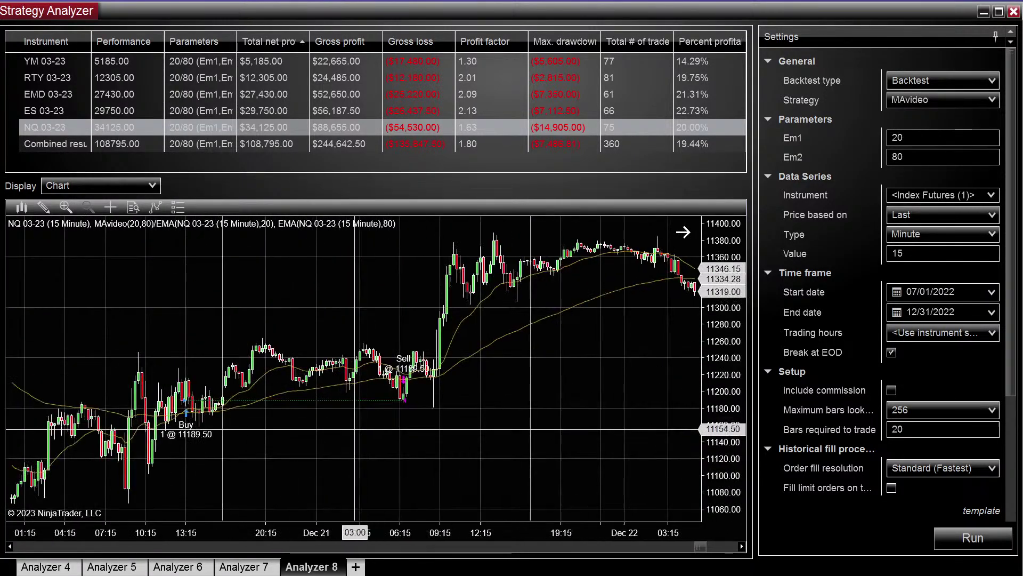
{"action": "scroll", "coordinate": [335, 441], "scroll_direction": "down", "scroll_amount": 10}
{"action": "scroll", "coordinate": [334, 441], "scroll_direction": "down", "scroll_amount": 15}
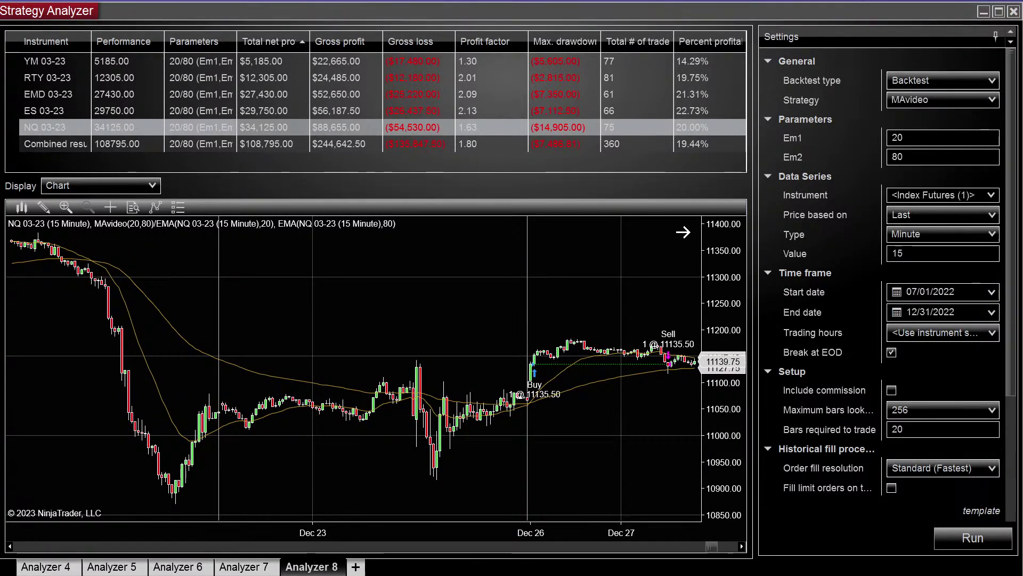
{"action": "left_click_drag", "start_coordinate": [0, 234], "coordinate": [548, 184]}
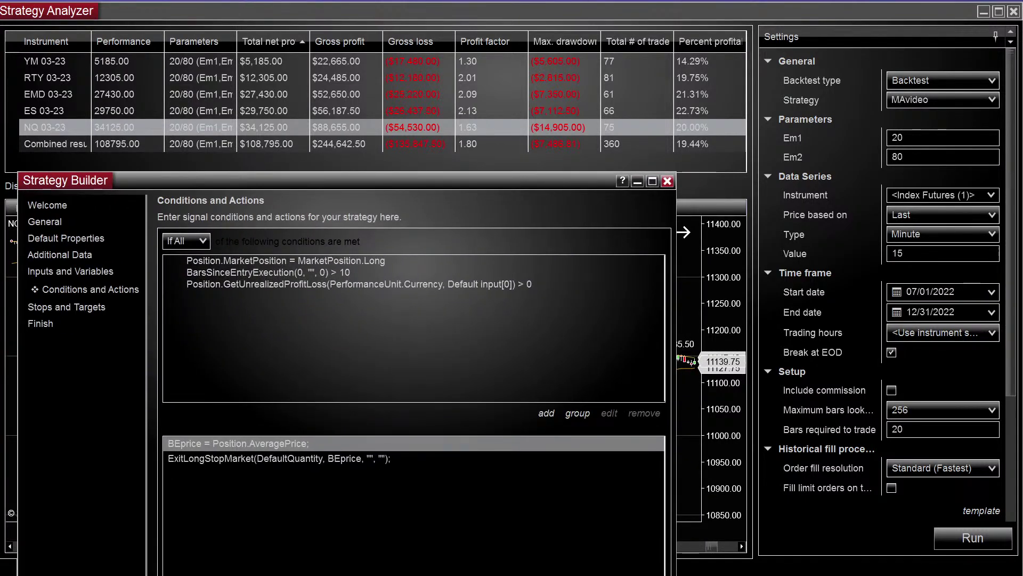